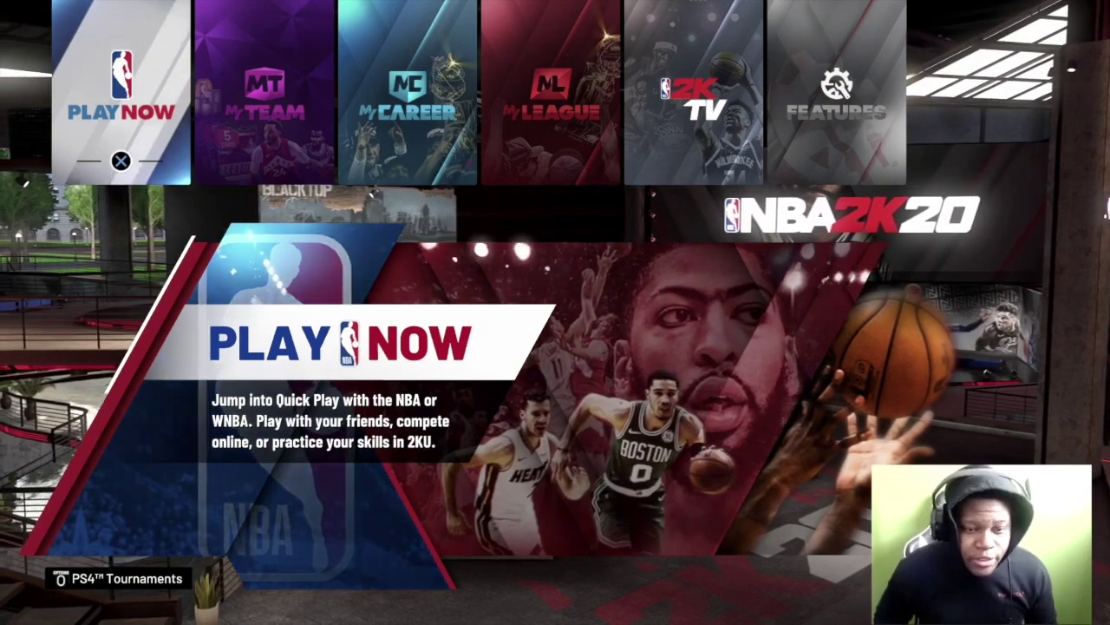
- Leave the NBA 2K20 main menu for the console's home screen and open the system Settings
key(Return)
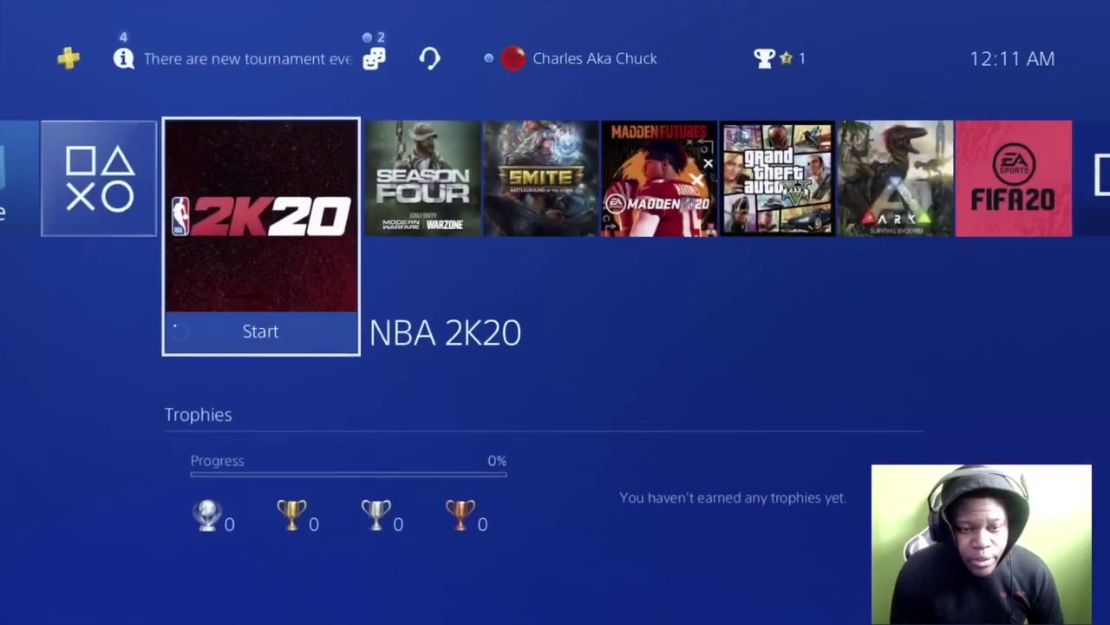
key(Up)
key(Right)
key(Right)
key(Left)
key(Return)
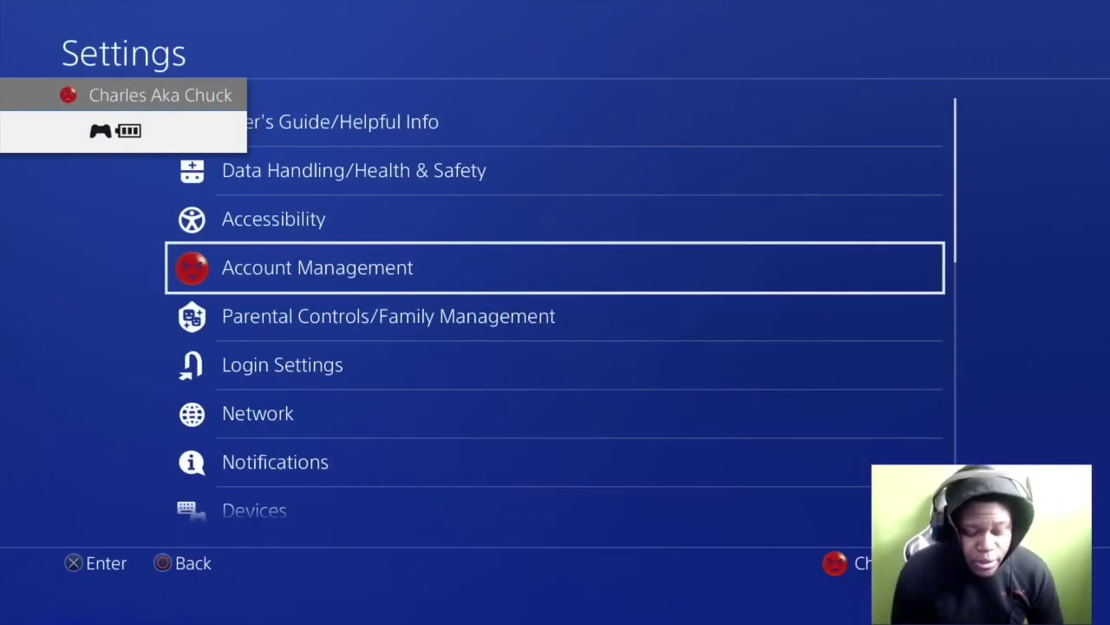
- Open Application Saved Data Management in the console settings
key(Down)
key(Down)
key(Down)
key(Down)
key(Down)
key(Down)
key(Down)
key(Down)
key(Down)
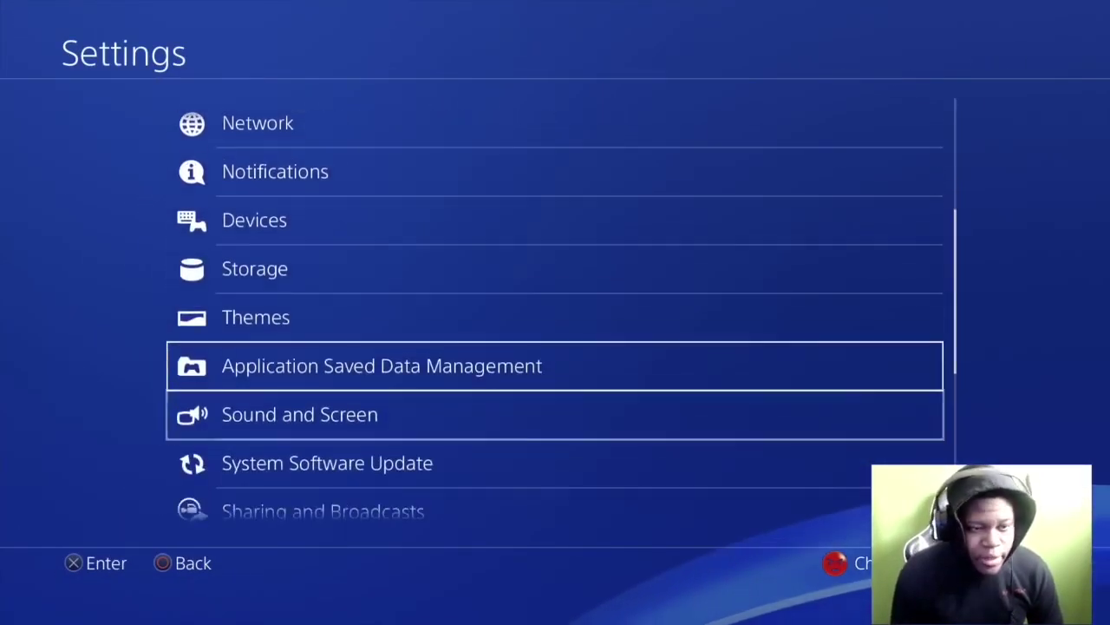
key(Return)
key(Return)
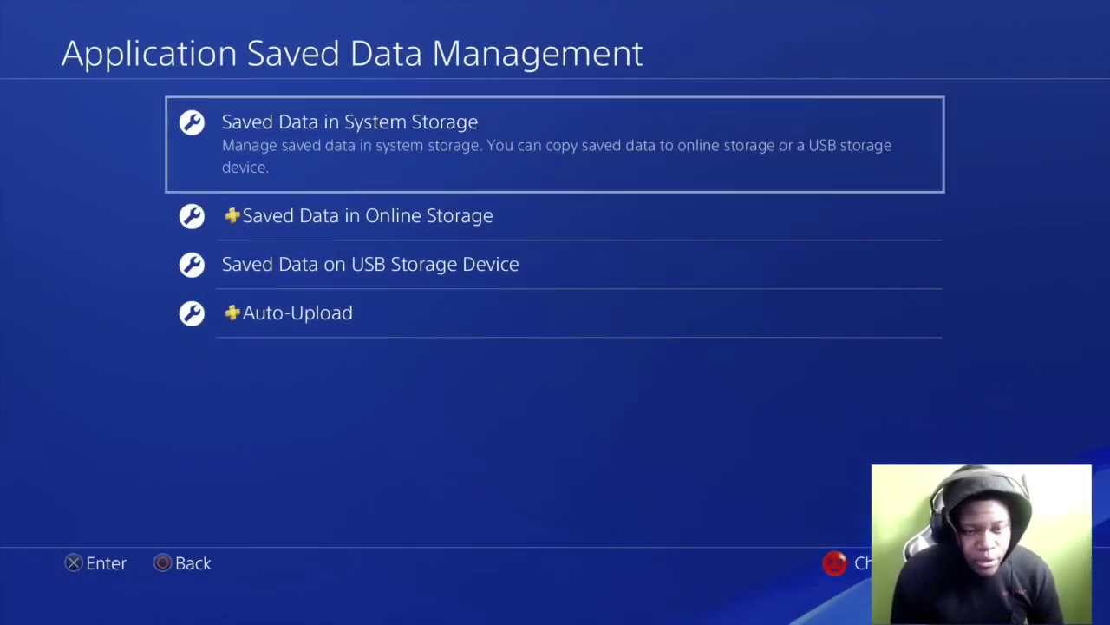
- Open the NBA 2K20 system-storage saves for copying to USB and mark MyCAREER0003
key(Return)
key(Down)
key(Return)
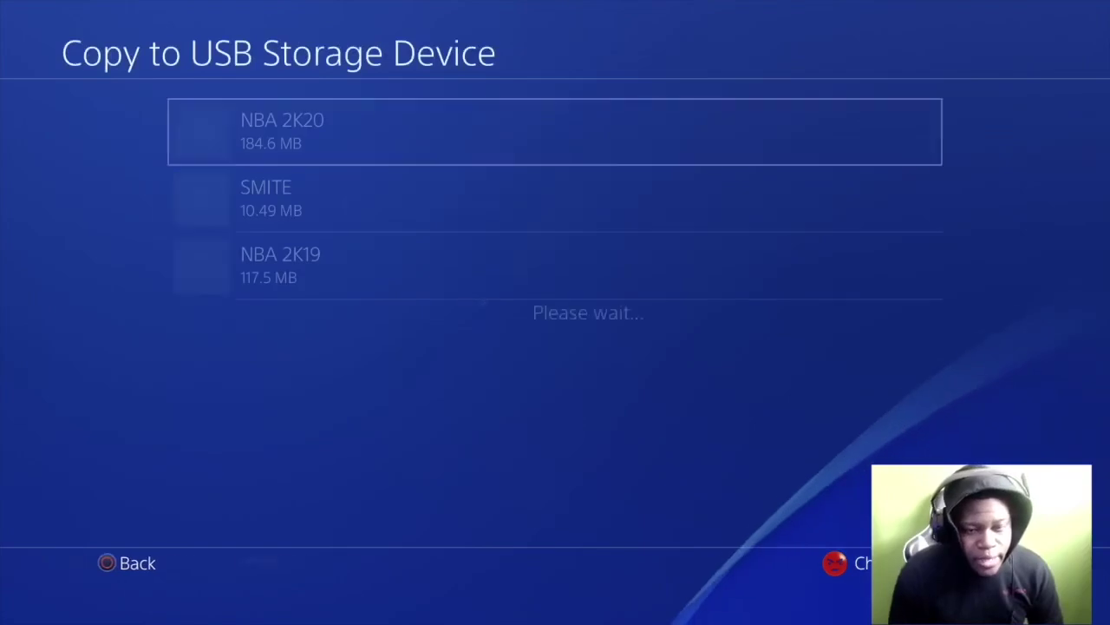
key(Return)
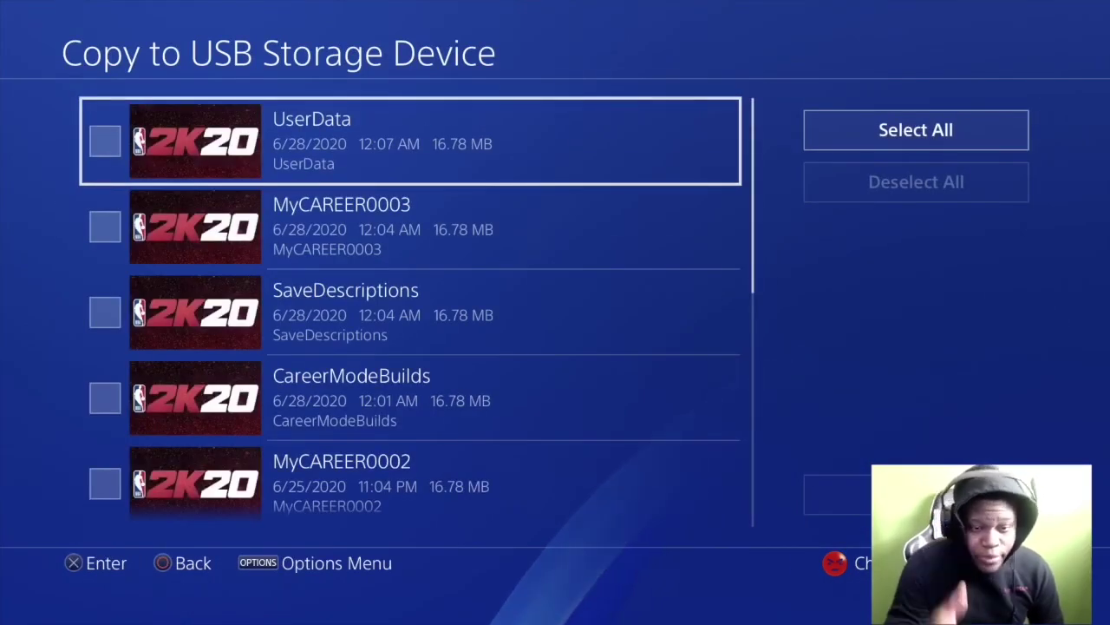
key(Down)
key(Return)
- Look through the other NBA 2K20 saves in the list of data that can be copied to USB
key(Down)
key(Down)
key(Down)
key(Down)
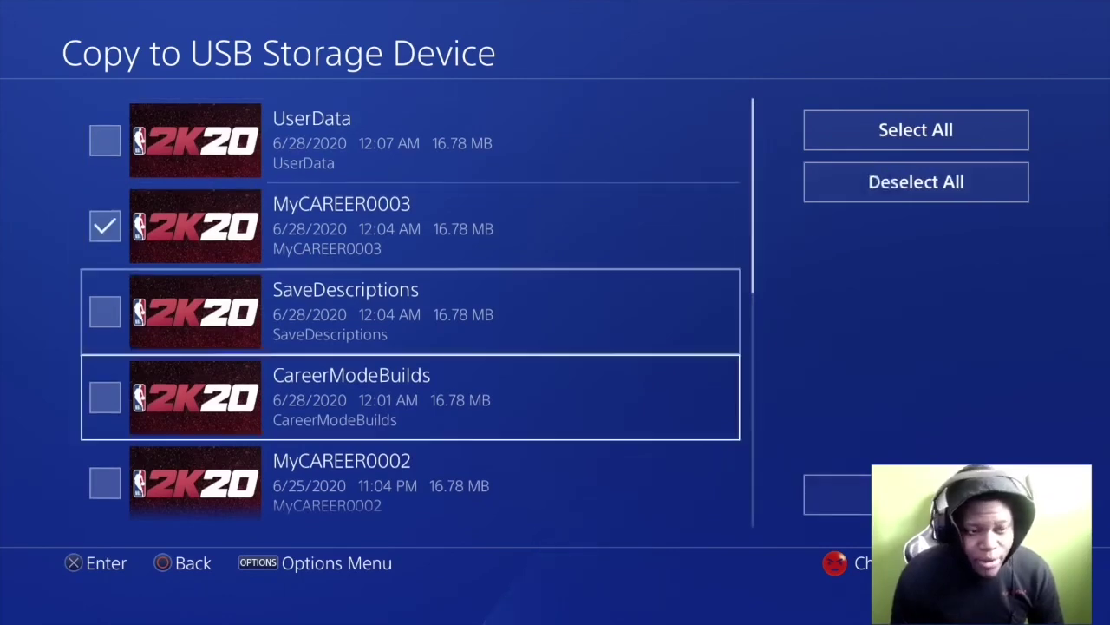
key(Up)
key(Up)
key(Up)
key(Up)
key(Up)
key(Down)
key(Down)
key(Down)
key(Down)
key(Down)
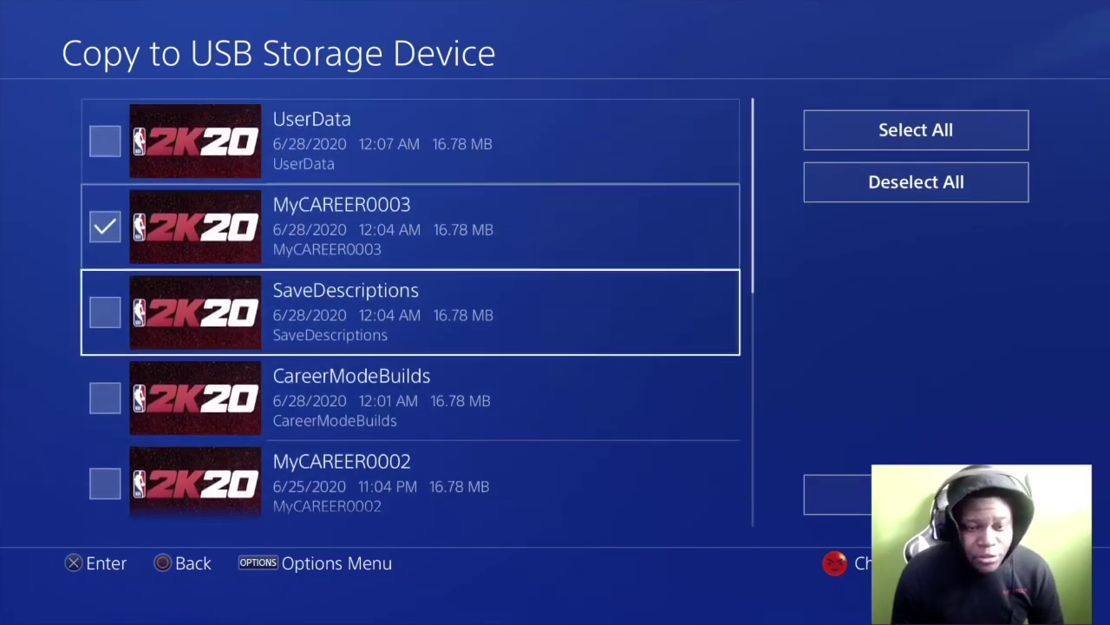
key(Down)
key(Down)
key(Up)
key(Up)
key(Up)
key(Up)
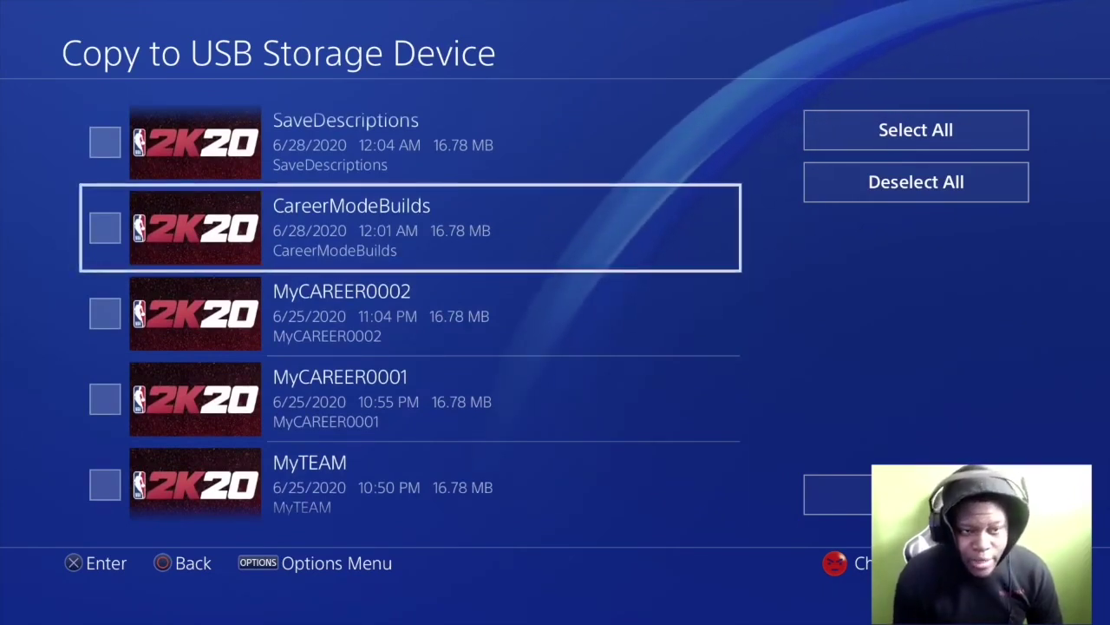
- Copy the marked MyCAREER0003 save to the USB storage device
key(Up)
key(Up)
key(Up)
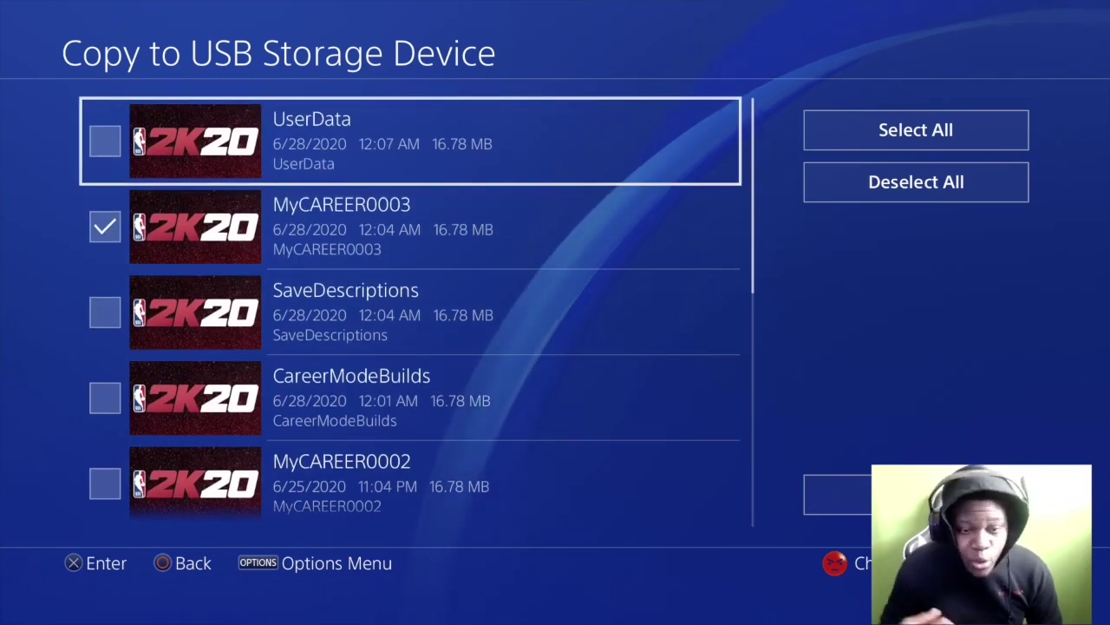
key(Right)
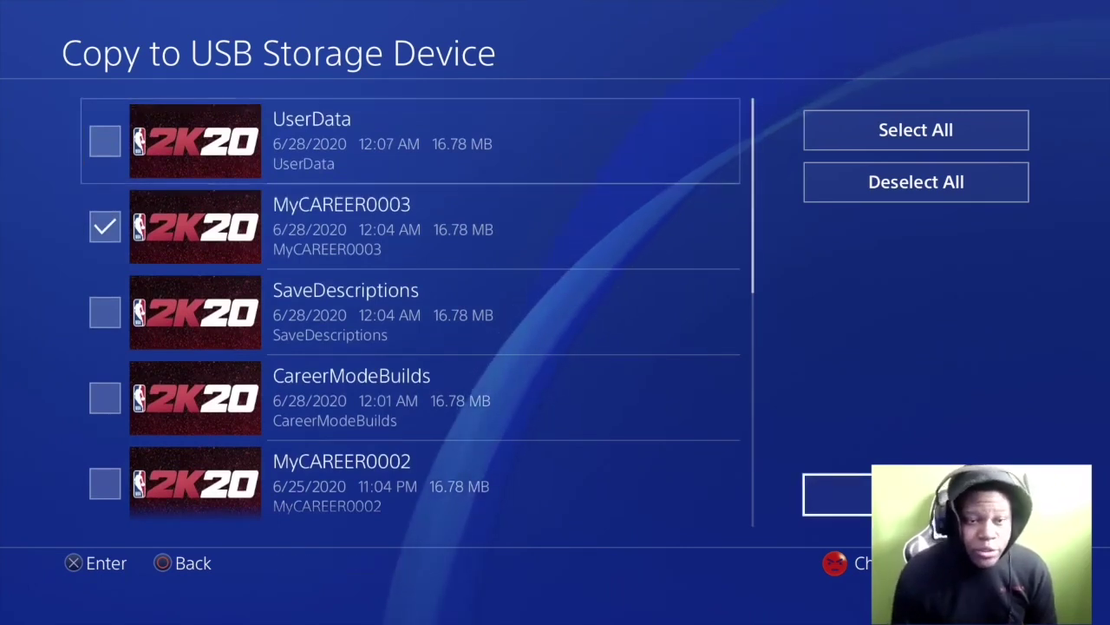
key(Return)
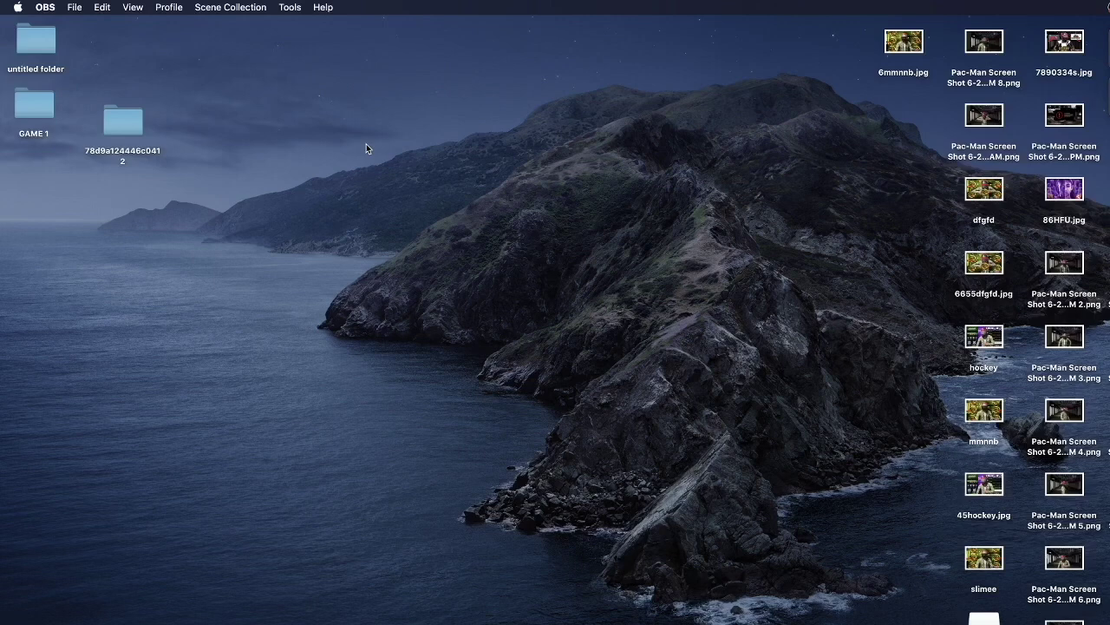
- Launch Save Wizard on the Mac and expand the CUSA16310 game in the saves list
mouse_move(105, 113)
mouse_down()
mouse_move(213, 120)
mouse_move(80, 117)
mouse_move(110, 111)
mouse_move(100, 115)
mouse_up()
click(185, 212)
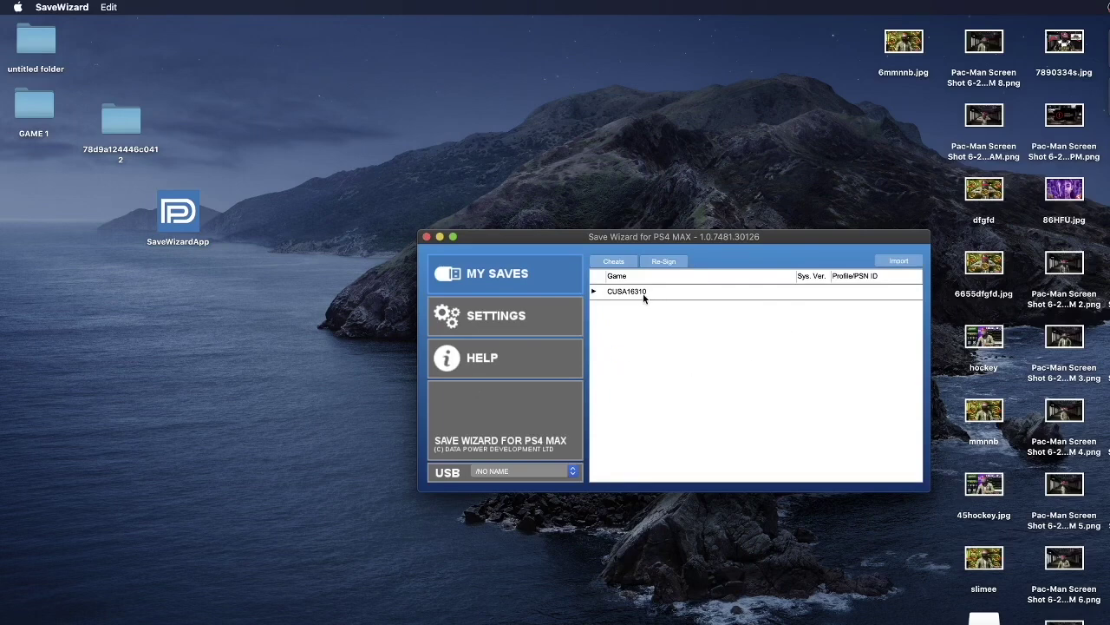
double_click(633, 294)
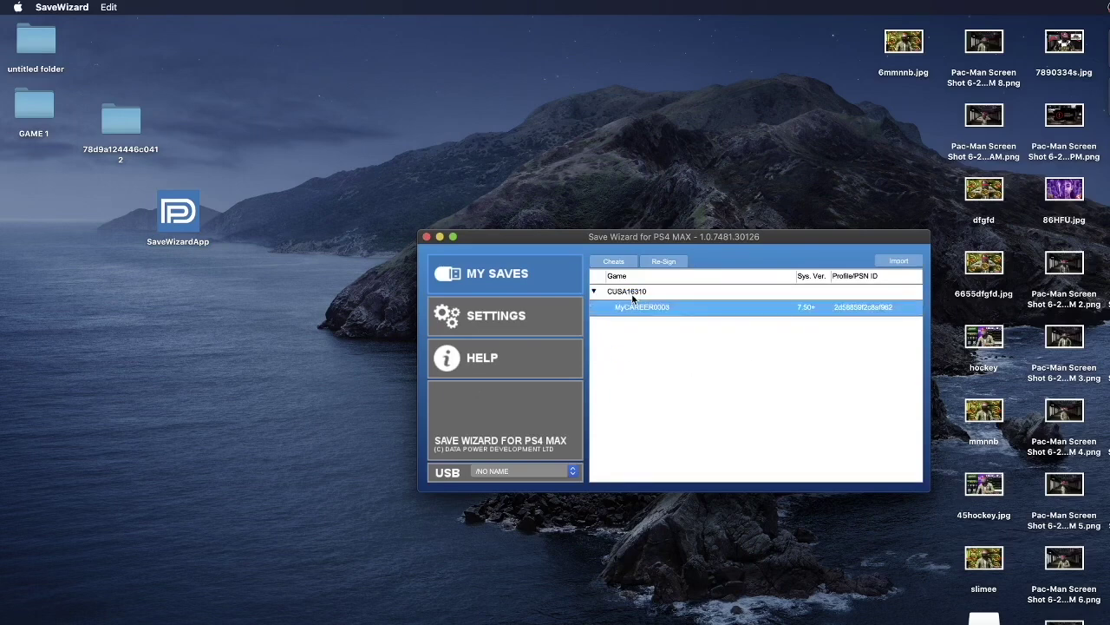
- Register the profile of the MyCAREER0003 save and enter a profile name for it
right_click(689, 310)
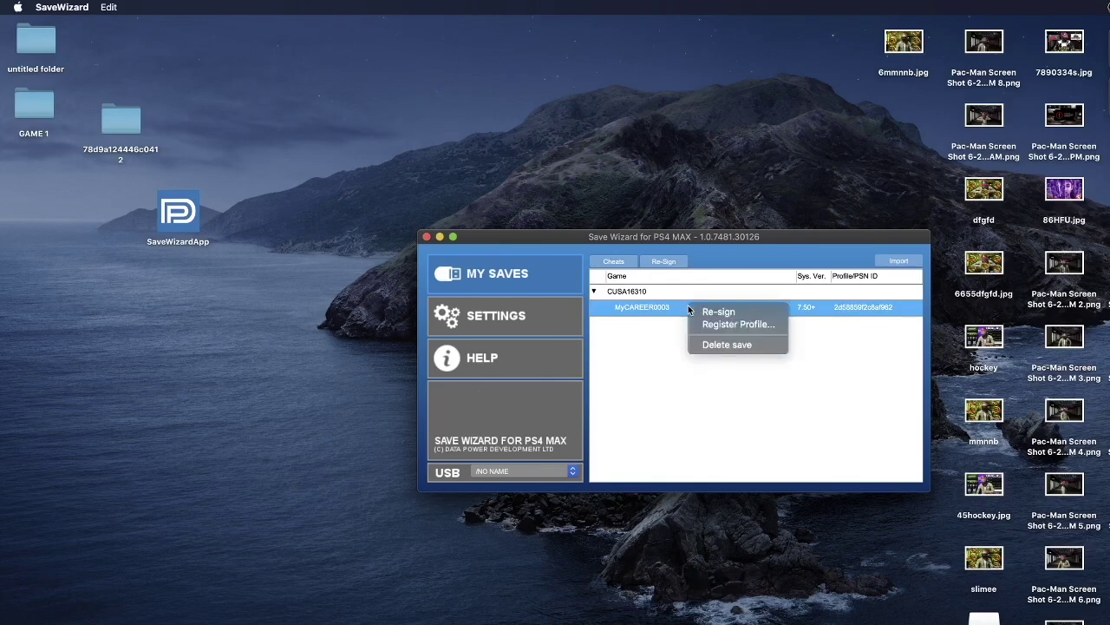
click(705, 319)
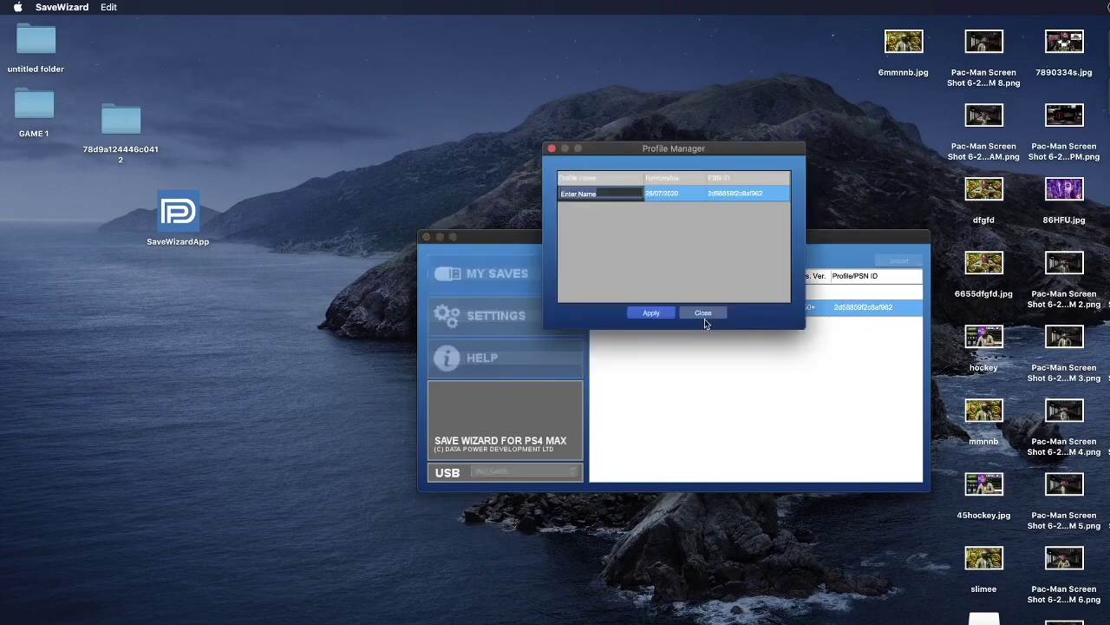
click(600, 194)
drag(600, 196, 550, 197)
text(Charles2k)
click(655, 312)
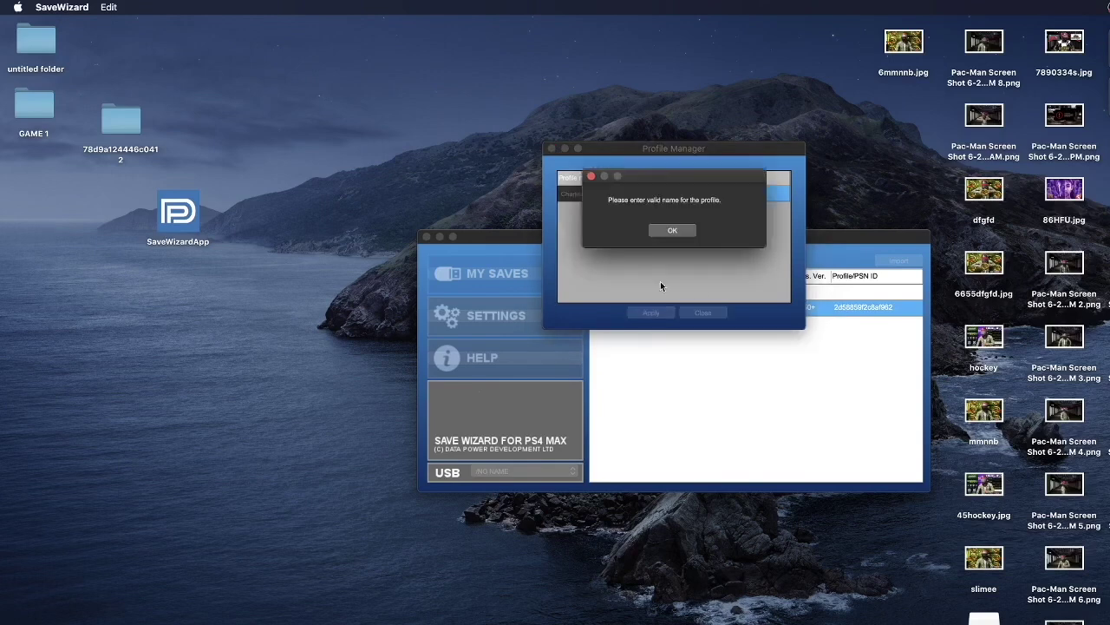
click(670, 231)
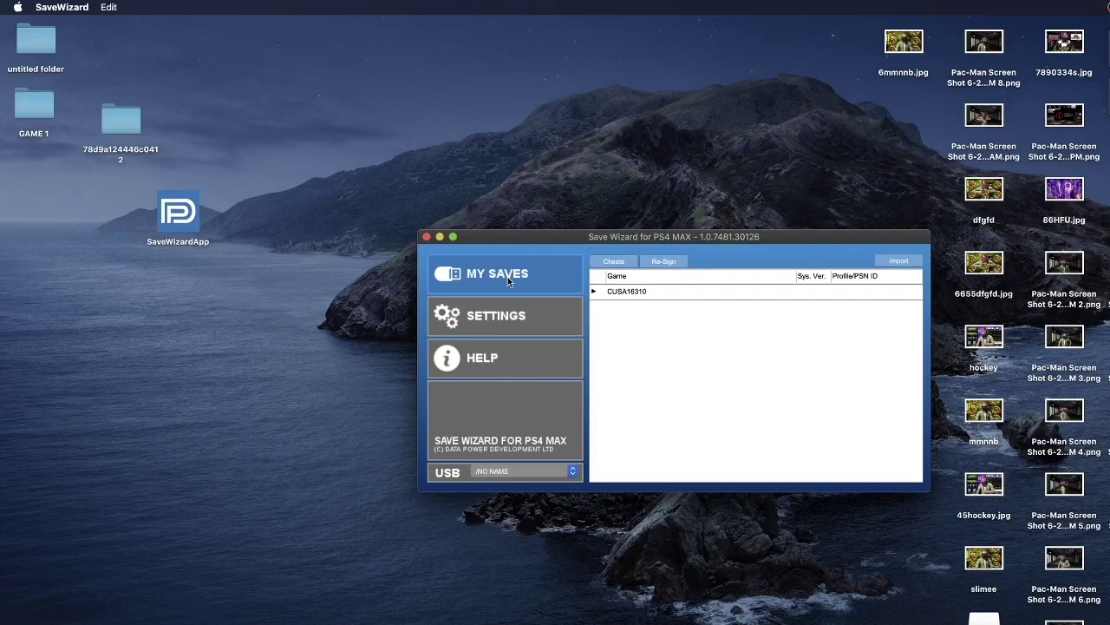
- In Finder, copy the desktop folder named with the other profile's PSN ID into PS4/SAVEDATA on the NO NAME drive
click(368, 256)
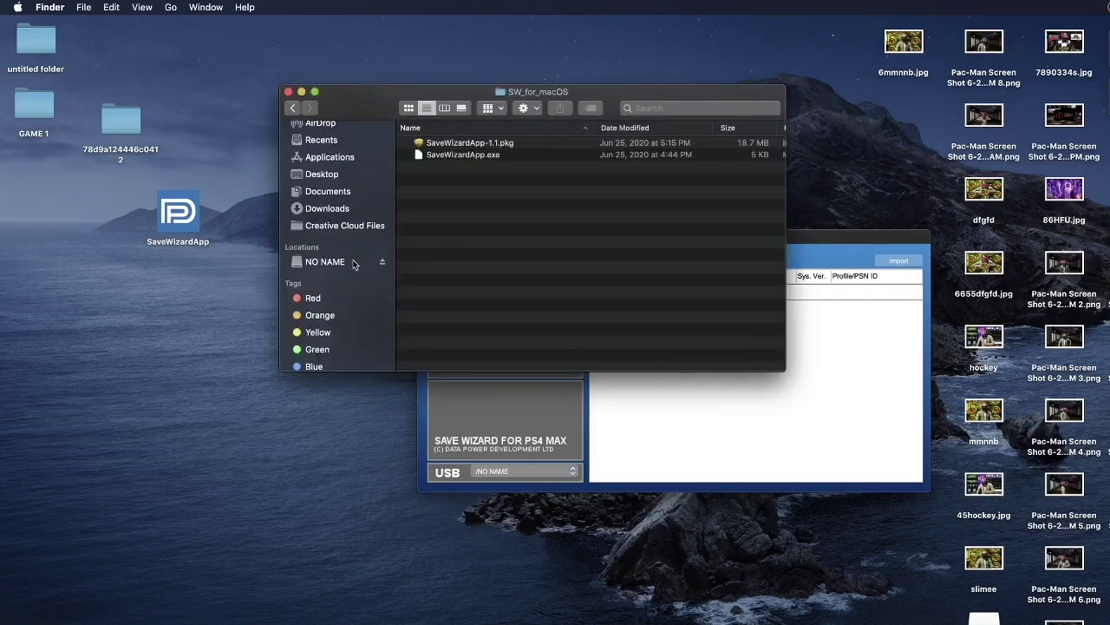
click(354, 262)
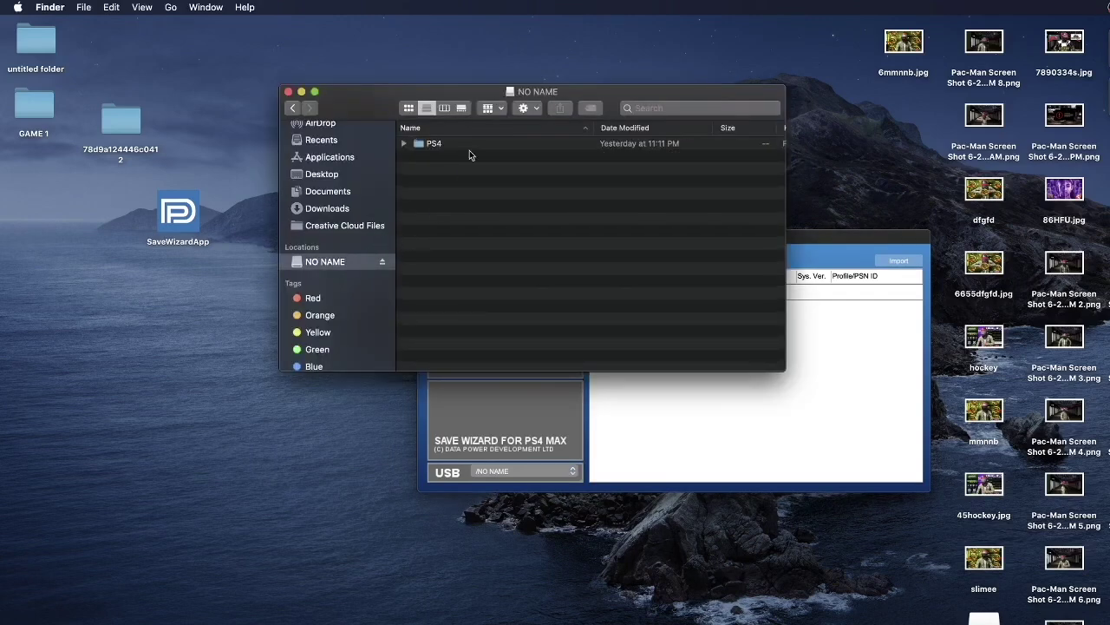
double_click(468, 146)
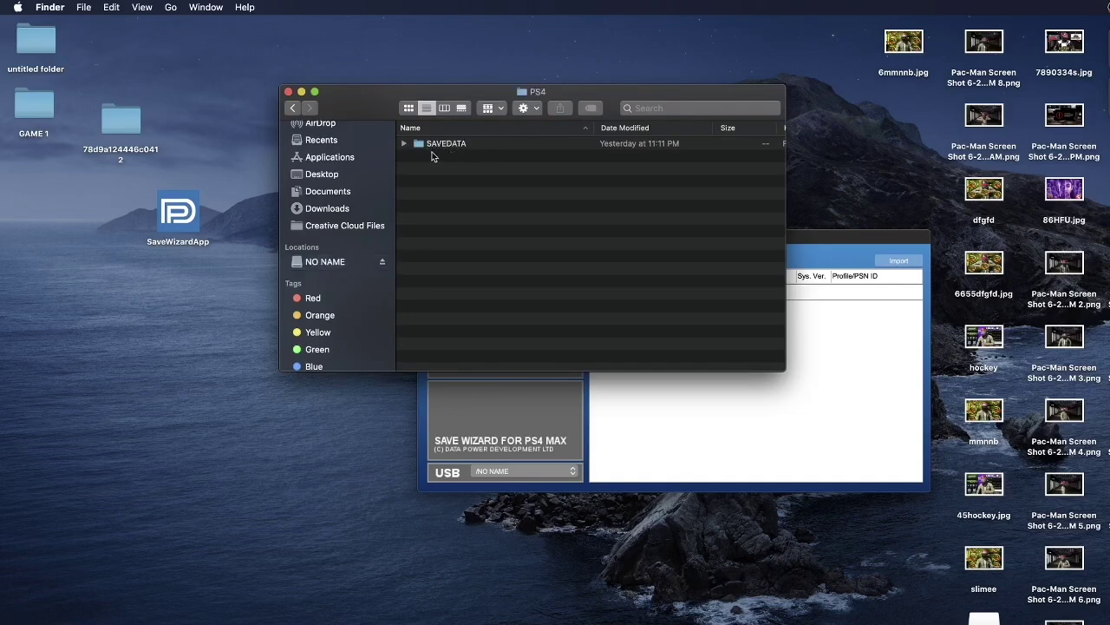
double_click(438, 147)
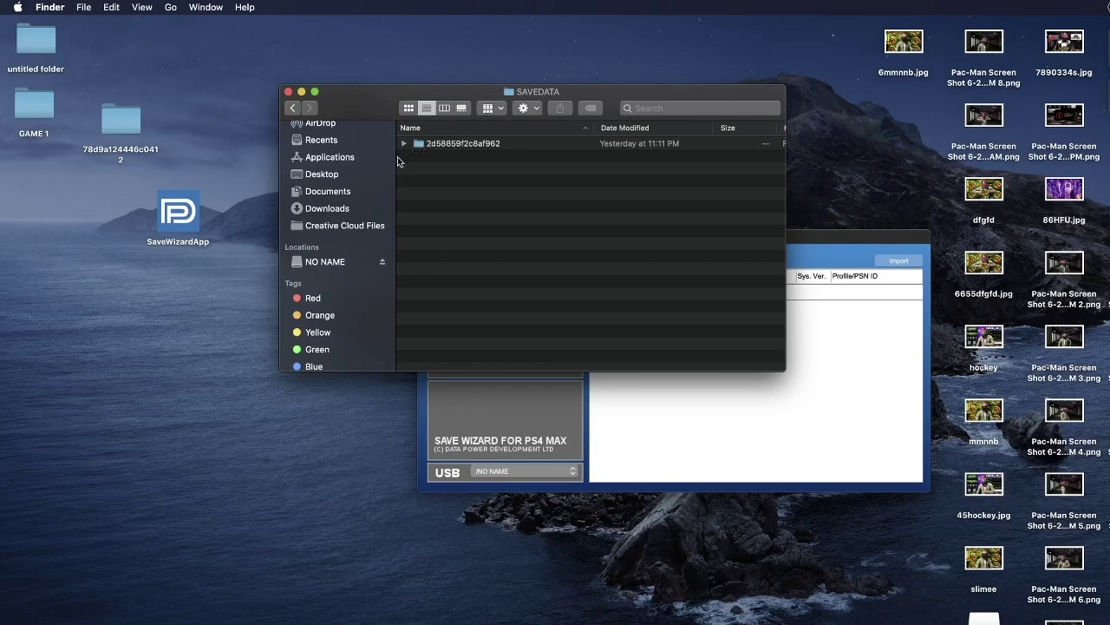
drag(117, 130, 436, 174)
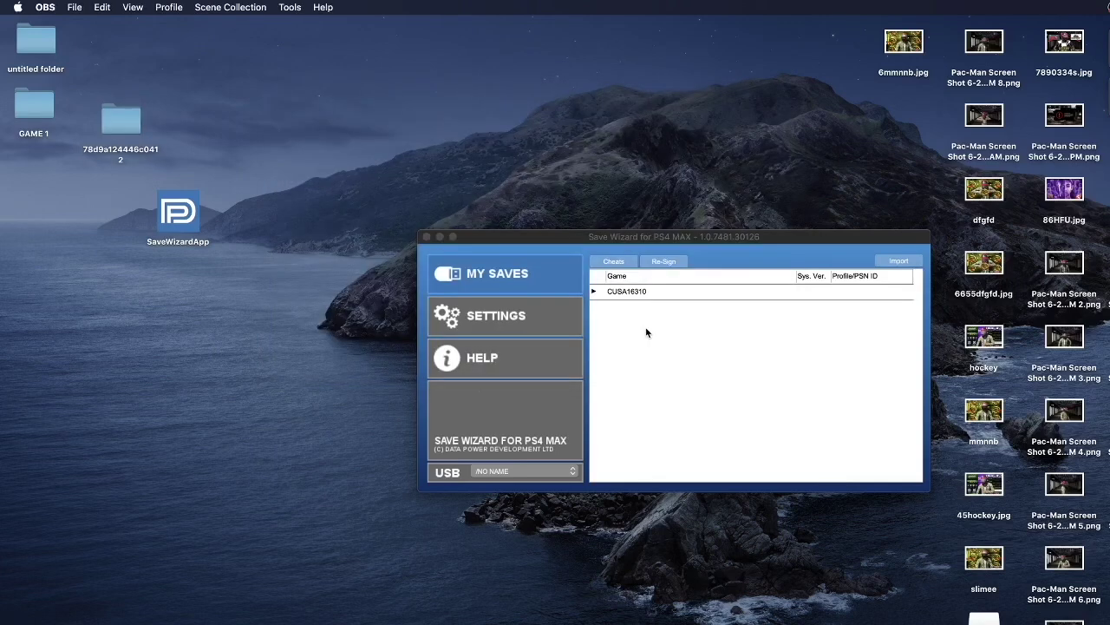
- In Save Wizard, expand the CUSA16310 game and look through its saves for the MyCAREER0003 entries
click(611, 297)
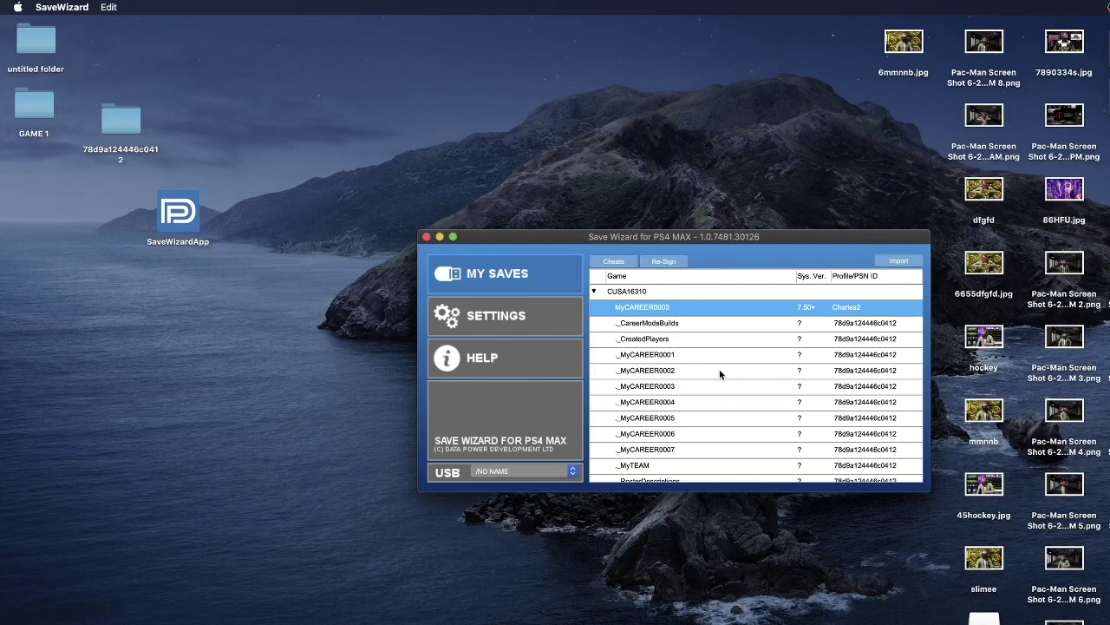
scroll(731, 390, down, 5)
scroll(731, 390, up, 5)
scroll(689, 389, down, 5)
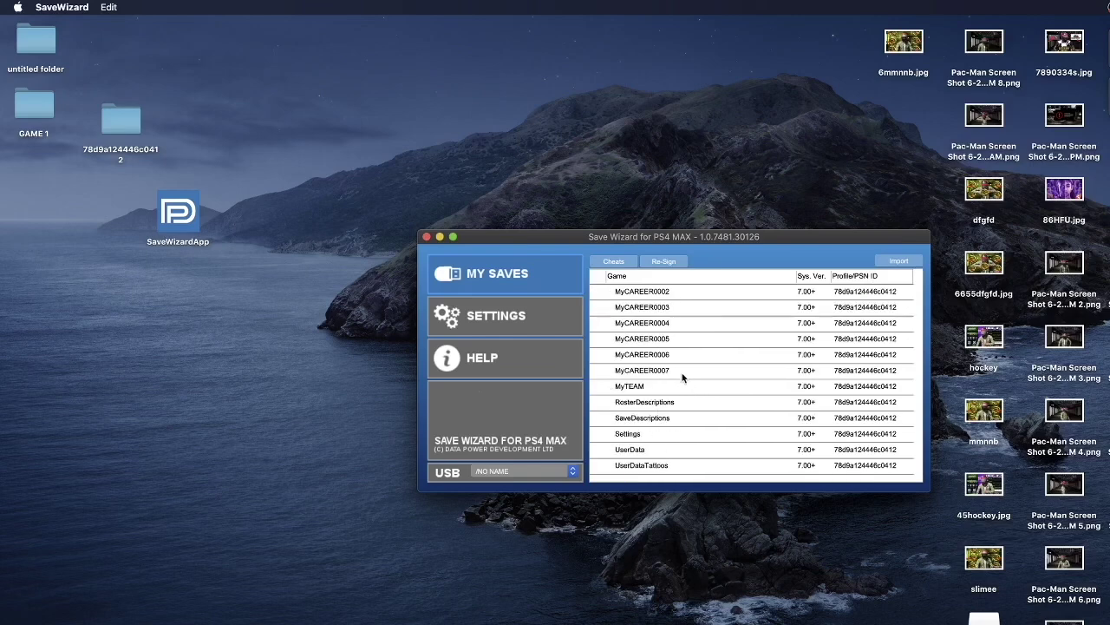
scroll(683, 376, up, 5)
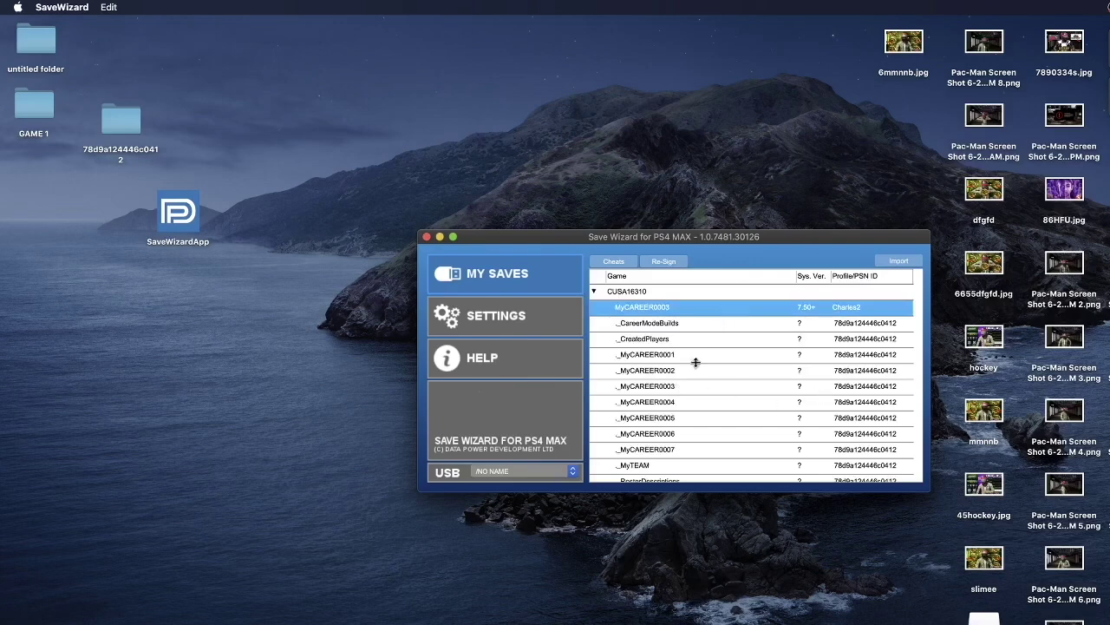
click(682, 390)
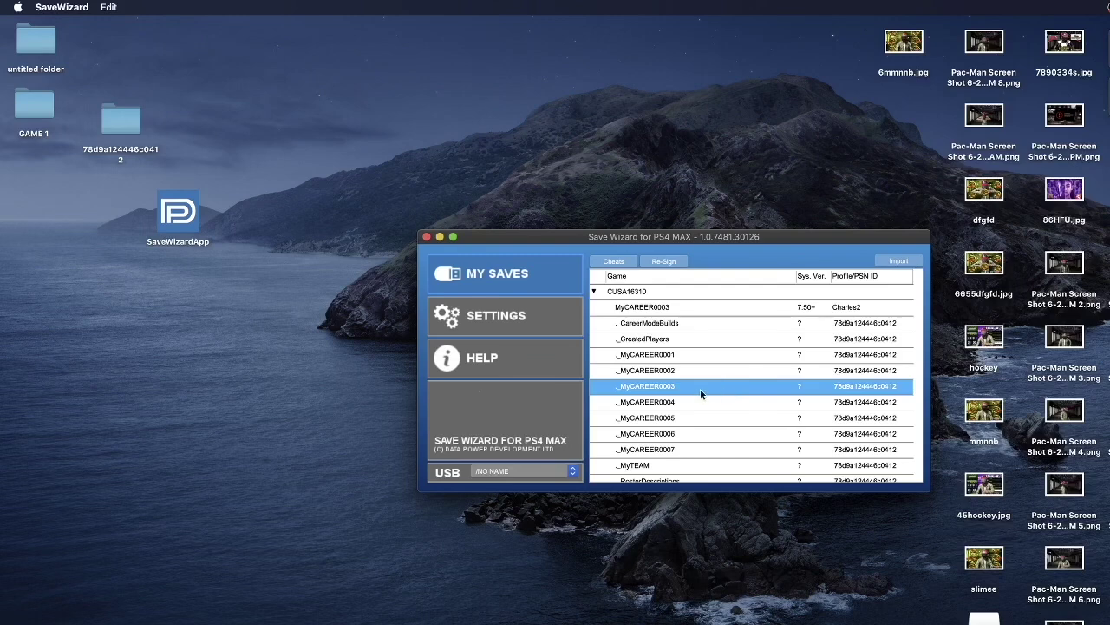
- Re-sign the 7.00+ MyCAREER0003 save to the registered profile, overwriting the existing save, and close Save Wizard
right_click(688, 308)
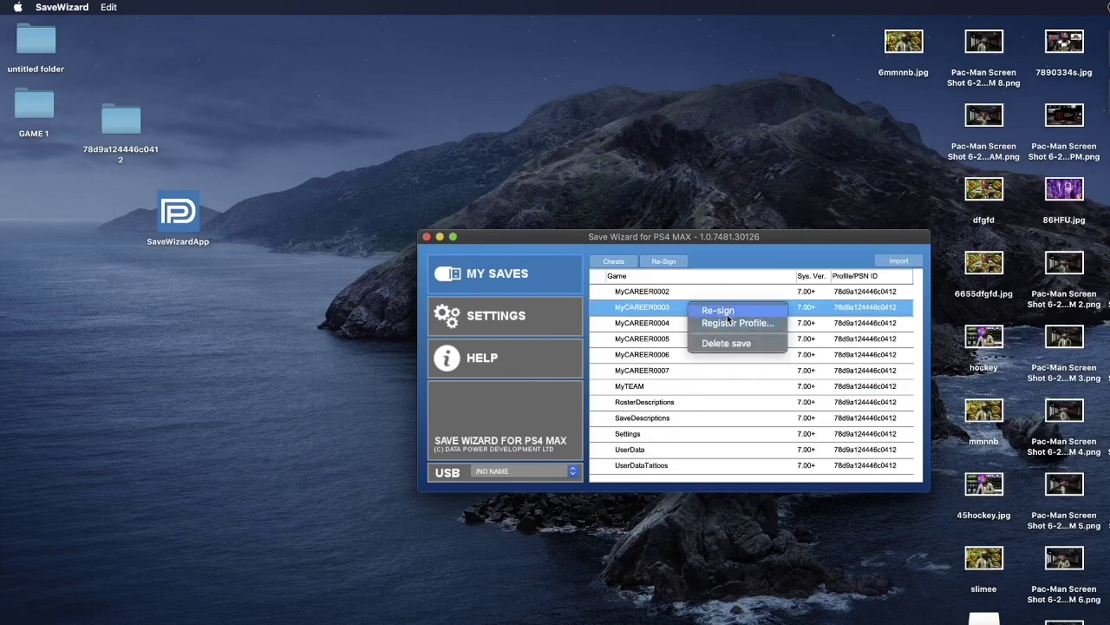
click(727, 319)
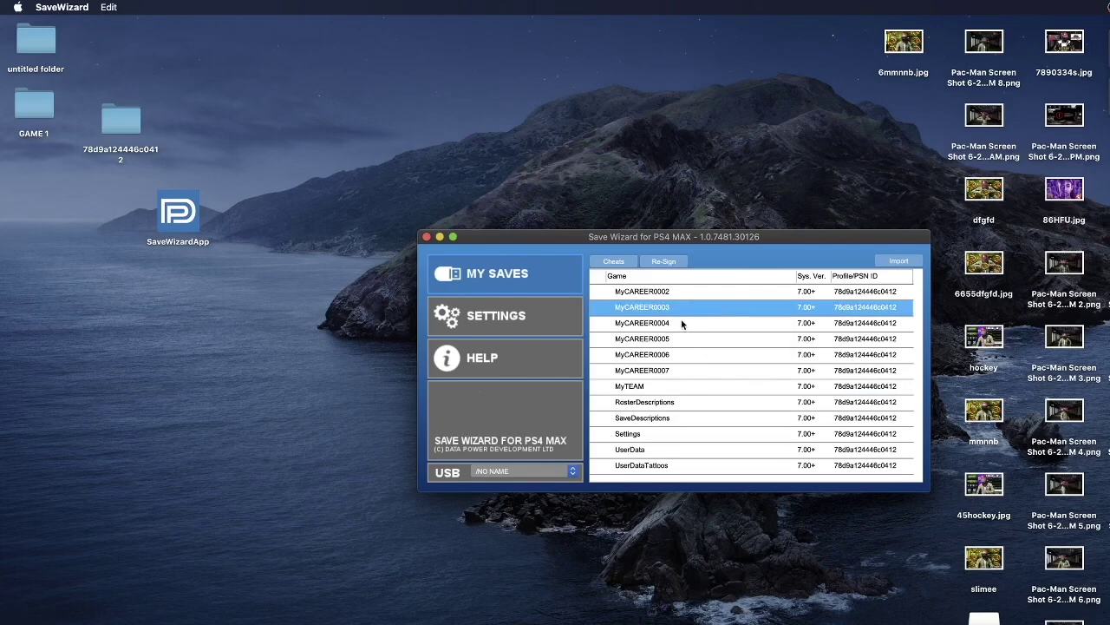
click(671, 286)
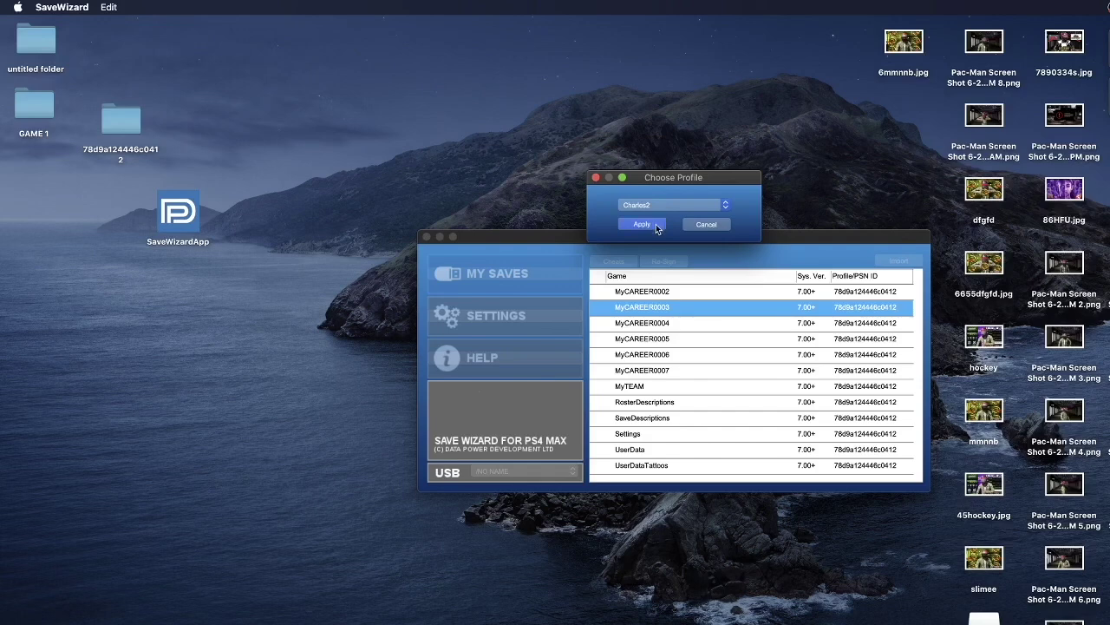
click(658, 228)
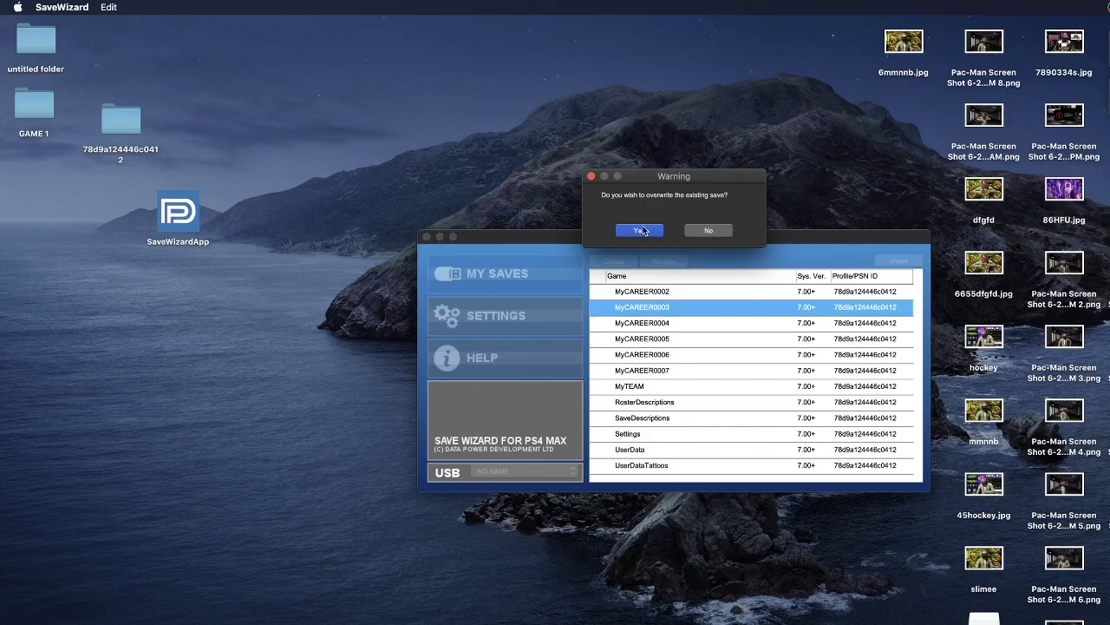
click(640, 231)
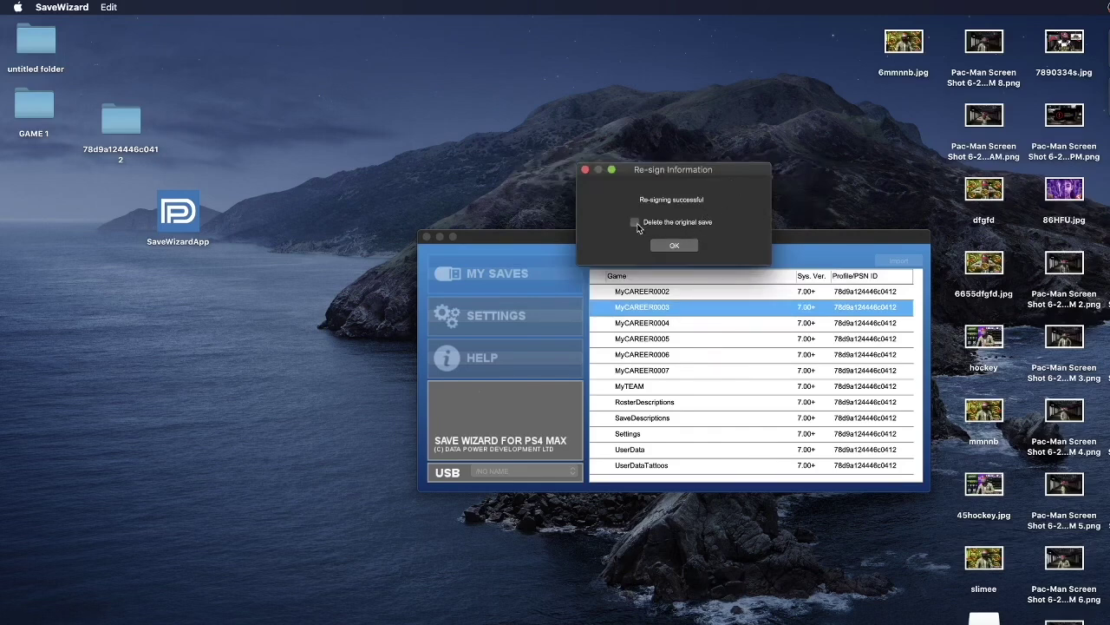
click(685, 249)
click(426, 237)
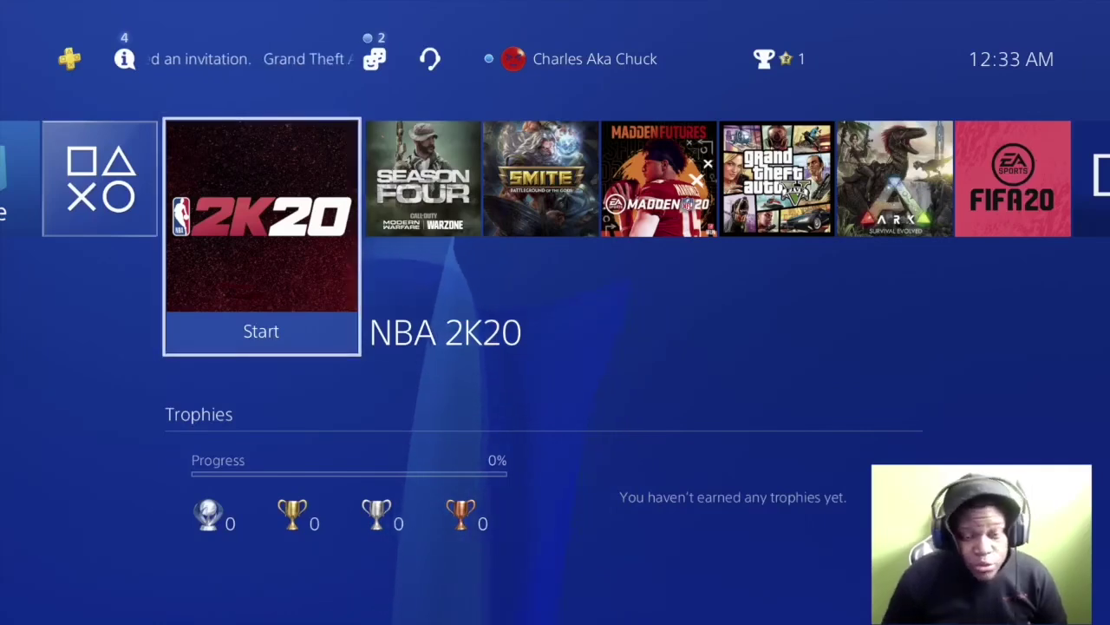
- Switch to the PS4 home screen and open the console's Settings
key(Up)
key(Right)
key(Left)
key(Return)
- Open Application Saved Data Management in the console's Settings
key(Down)
key(Down)
key(Down)
key(Down)
key(Down)
key(Down)
key(Down)
key(Down)
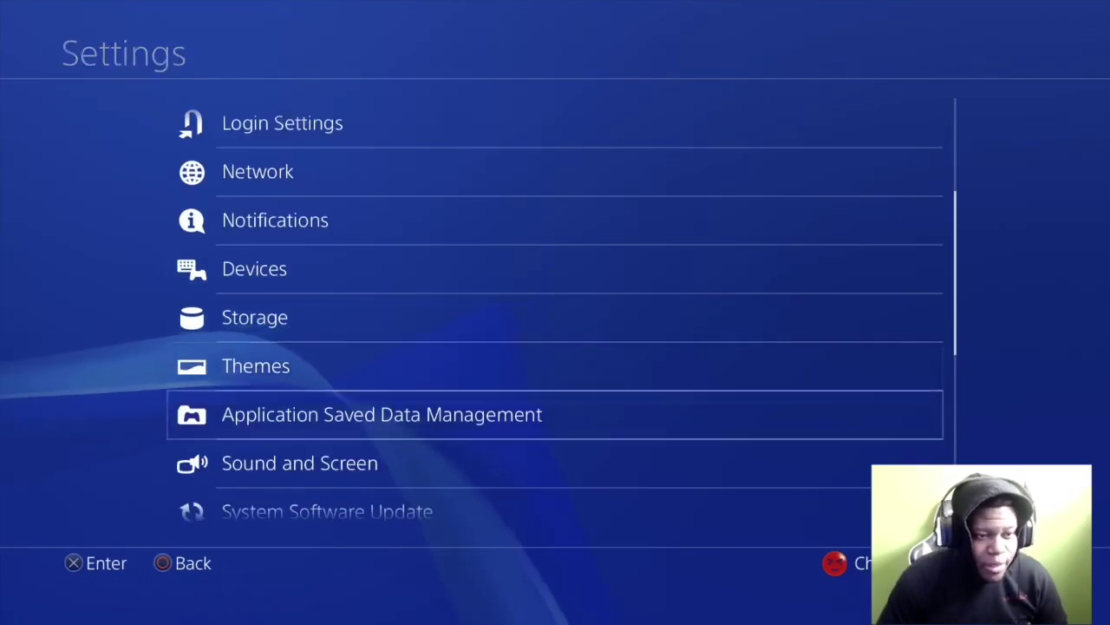
key(Return)
- Choose to copy saved data from the USB storage device to system storage
key(Down)
key(Down)
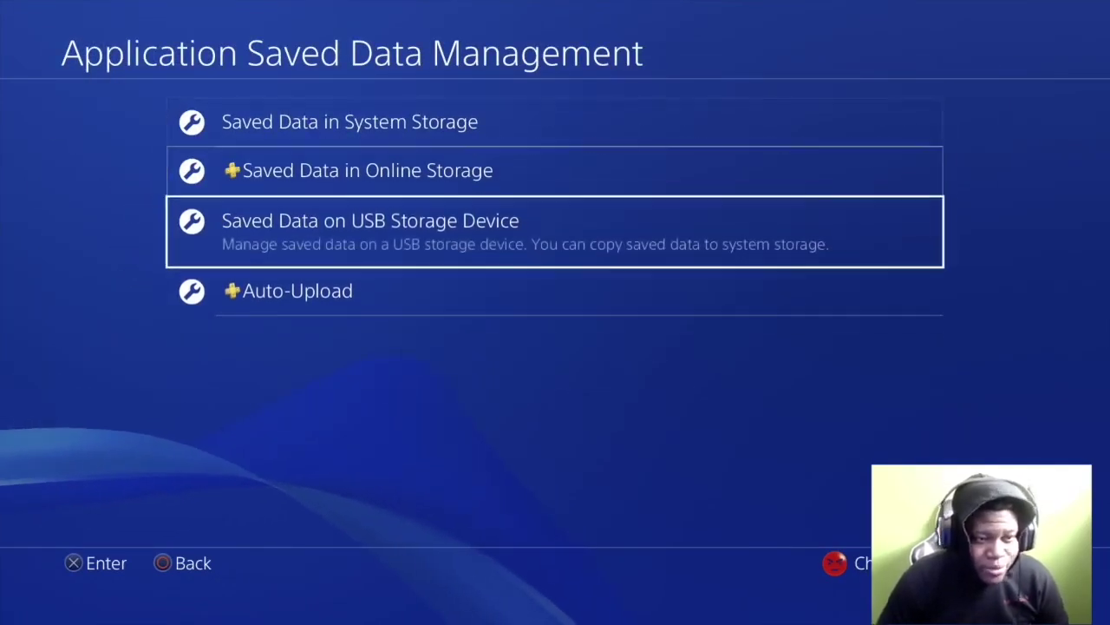
key(Up)
key(Down)
key(Return)
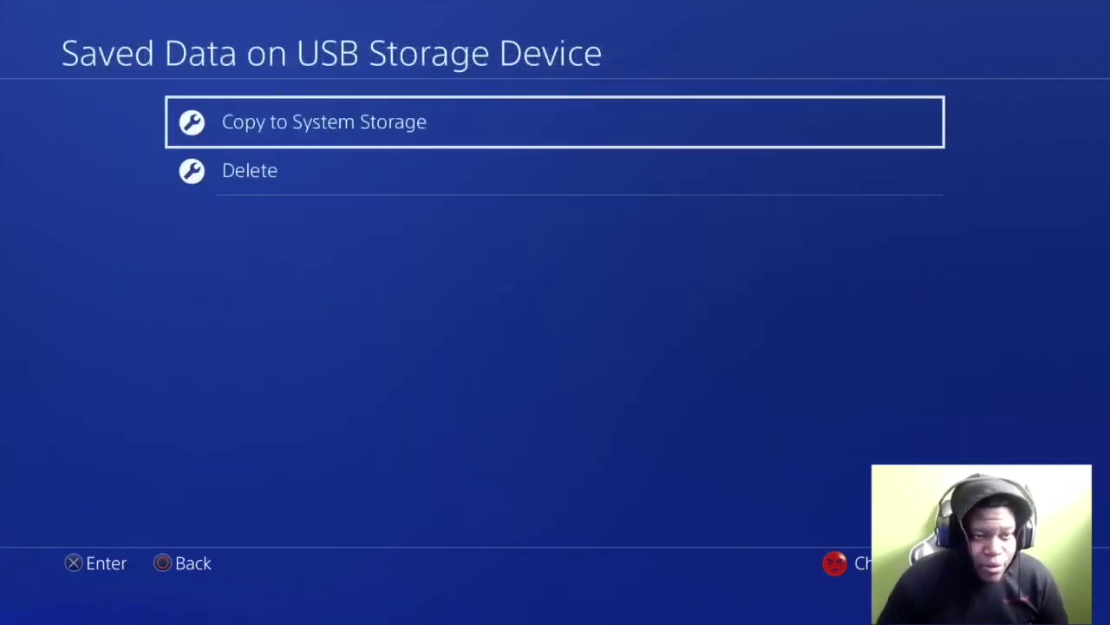
key(Return)
- Copy the NBA 2K20 save MyCAREER0003 to system storage, overwriting the existing saved data, and return to the home screen
key(Return)
key(Return)
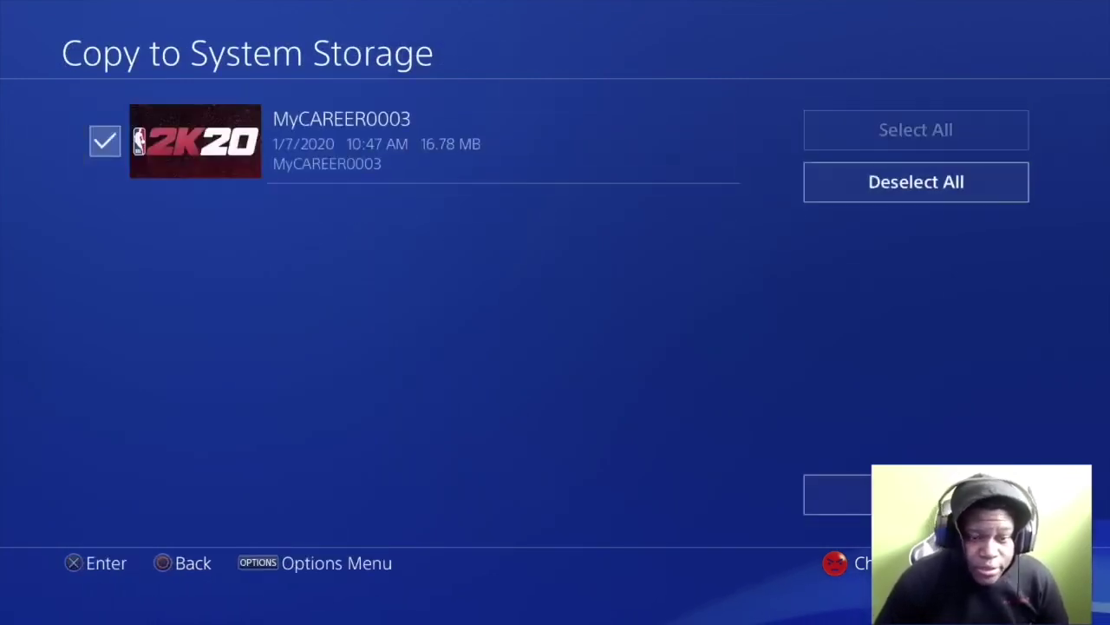
key(Right)
key(Return)
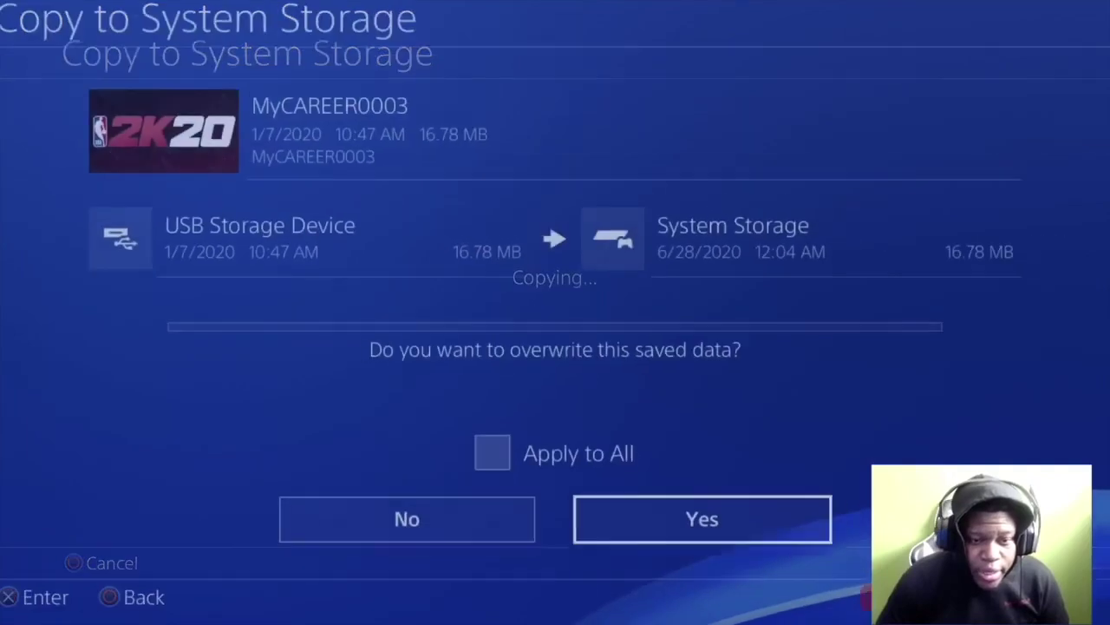
key(Up)
key(Return)
key(Down)
key(Right)
key(Return)
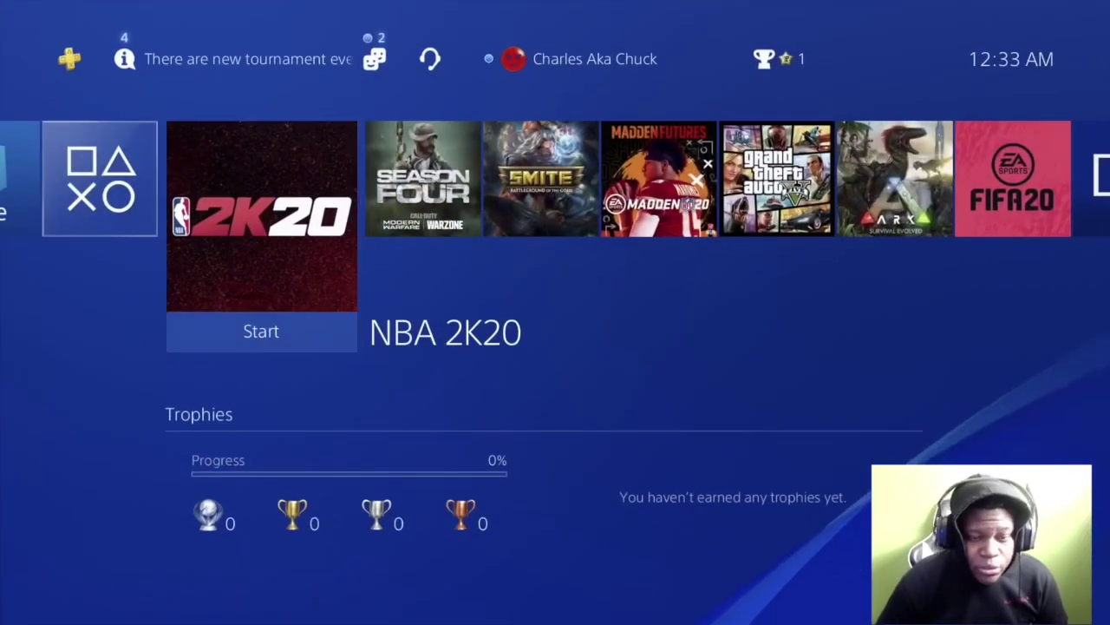
- Start NBA 2K20 and open the My Minutes page of the MyCAREER stats
key(Return)
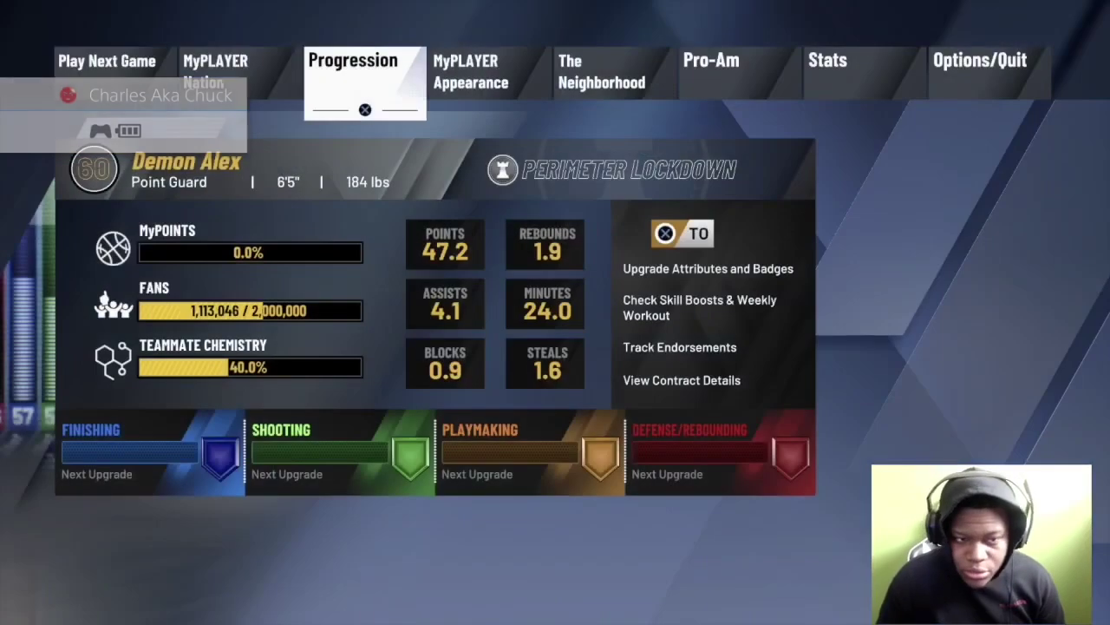
key(Right)
key(Right)
key(Right)
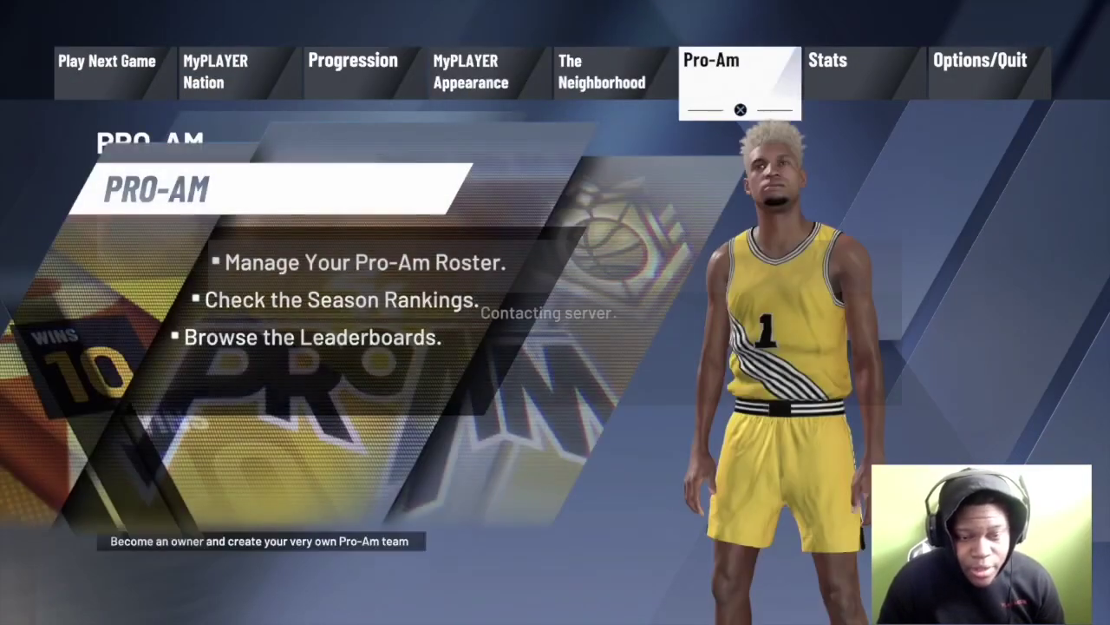
key(Right)
key(Down)
key(Right)
key(Up)
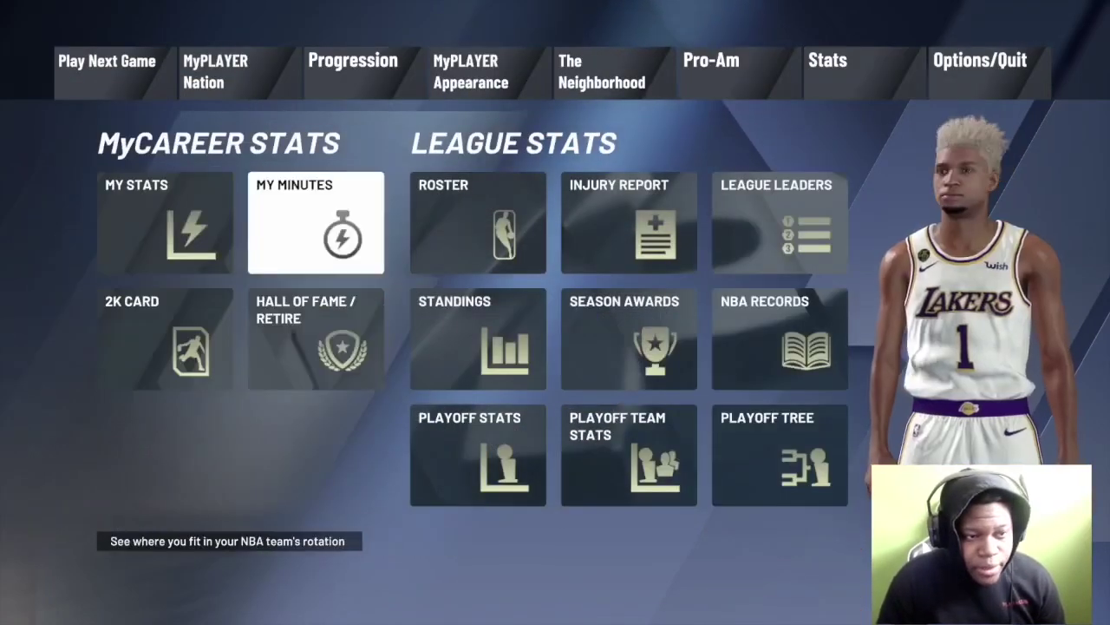
key(Return)
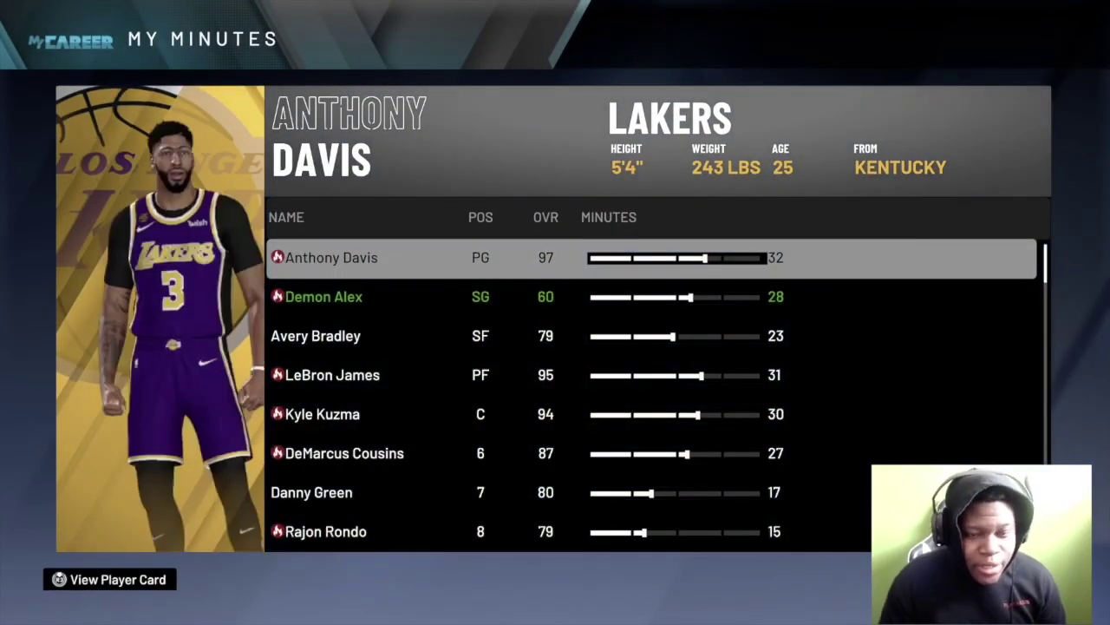
- Look through the Lakers rotation for the MyCAREER player's entry and close the My Minutes page
key(Down)
key(Down)
key(Down)
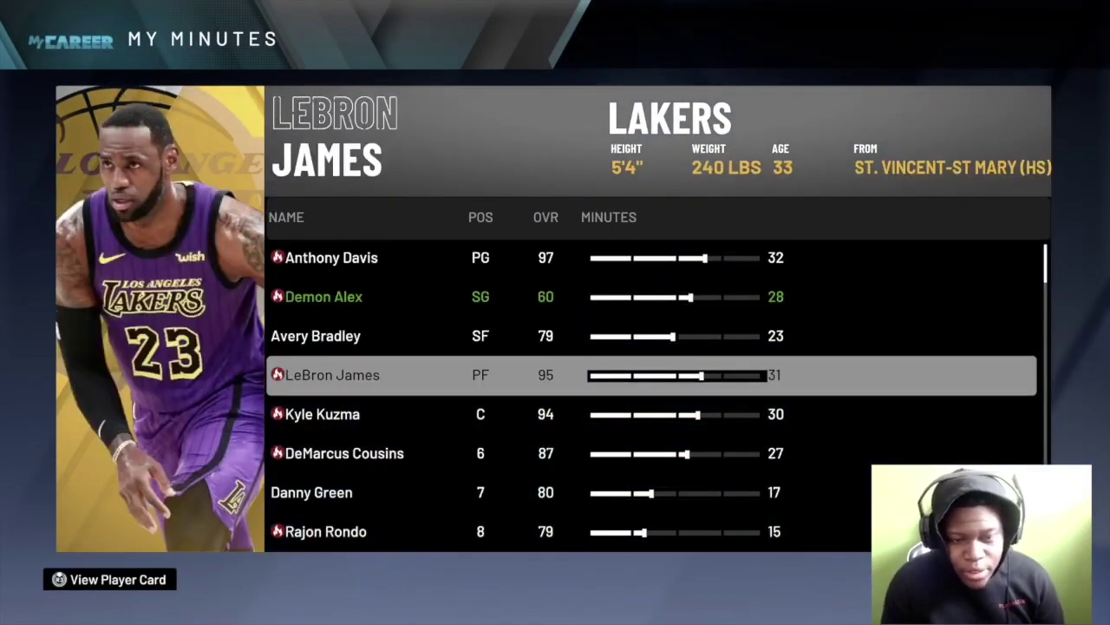
key(Up)
key(Up)
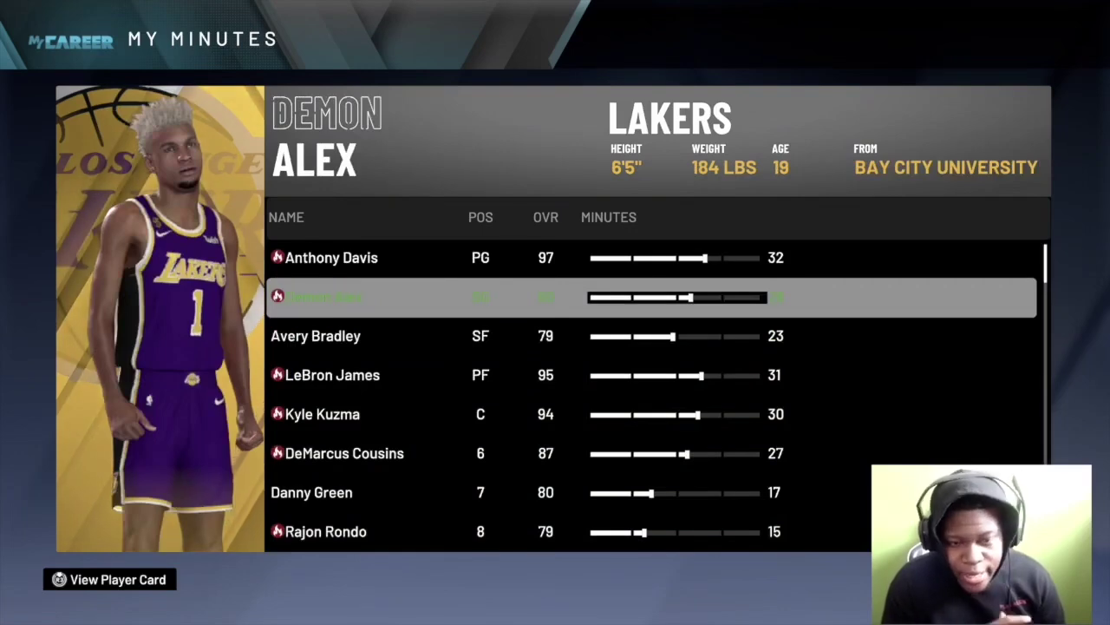
key(Escape)
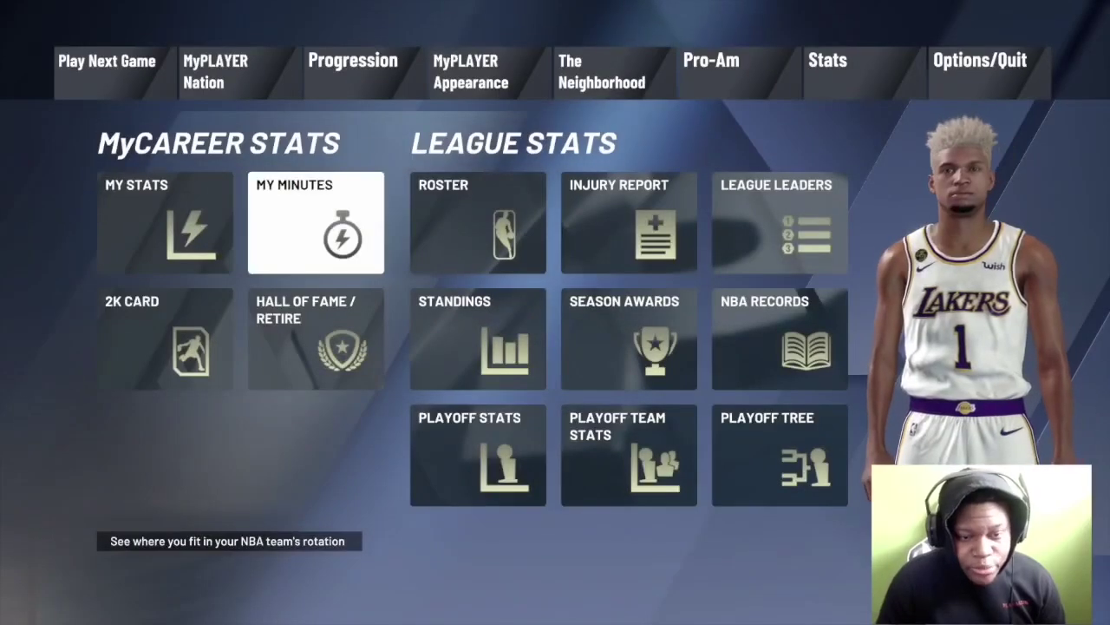
- Start the next MyCAREER game, Spurs at Lakers, with the preselected white uniform
key(Left)
key(Left)
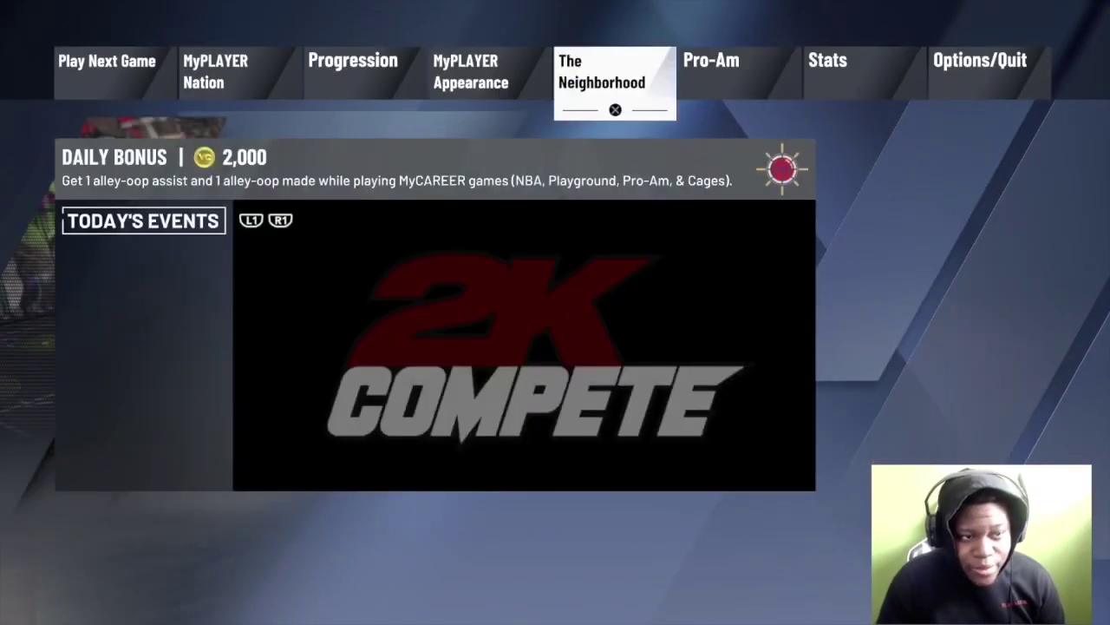
key(Left)
key(Left)
key(Left)
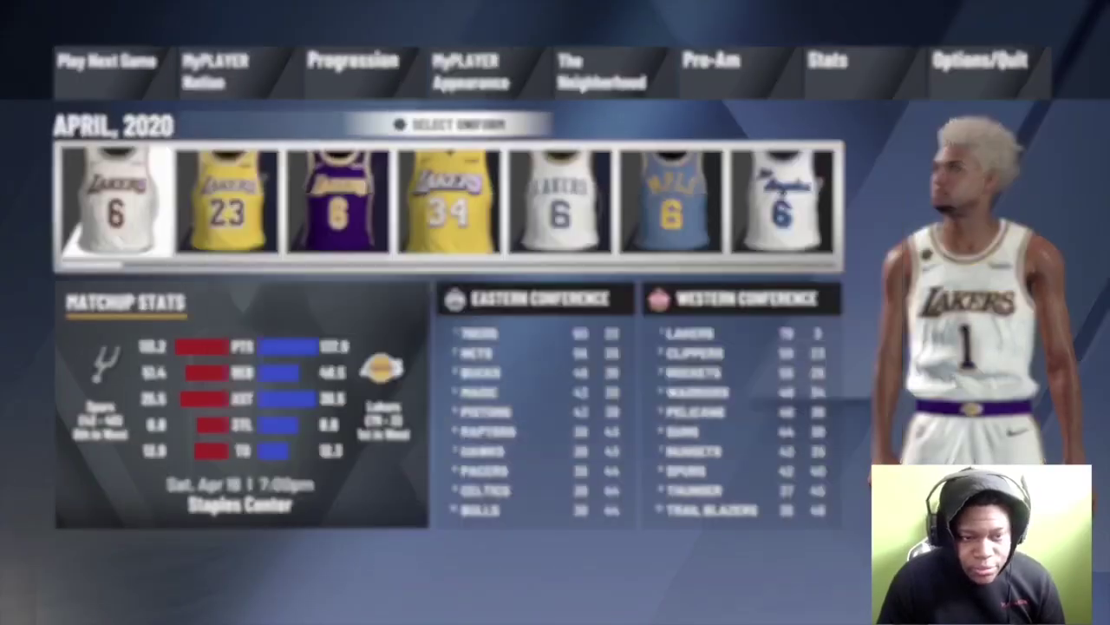
key(Return)
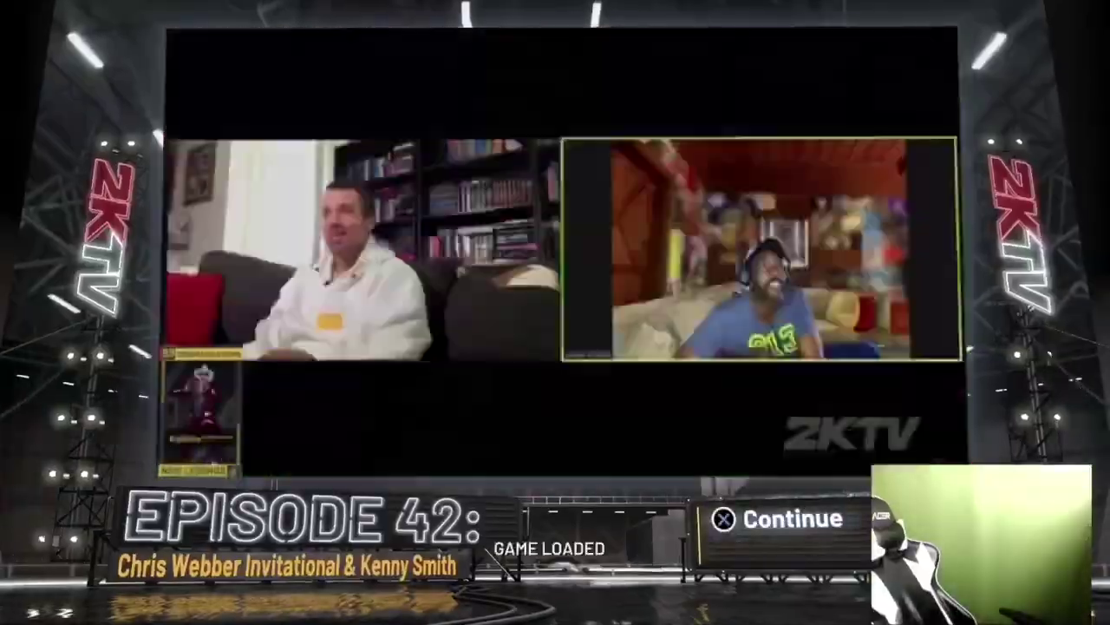